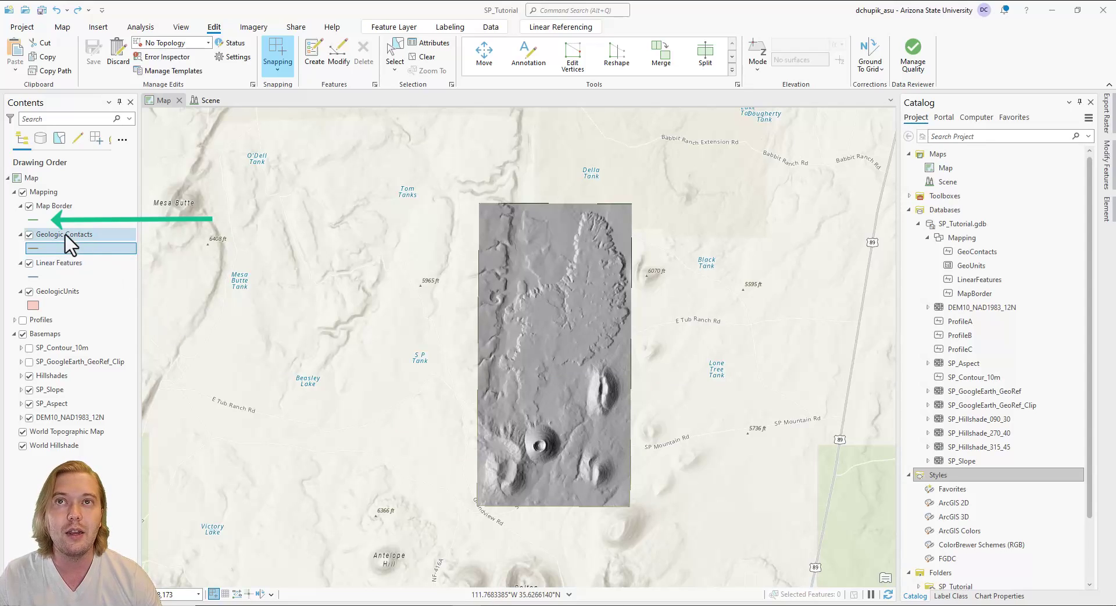
Make the Map Border line symbol solid black, 2 pt wide, and apply it
{"action": "left_click", "coordinate": [33, 220]}
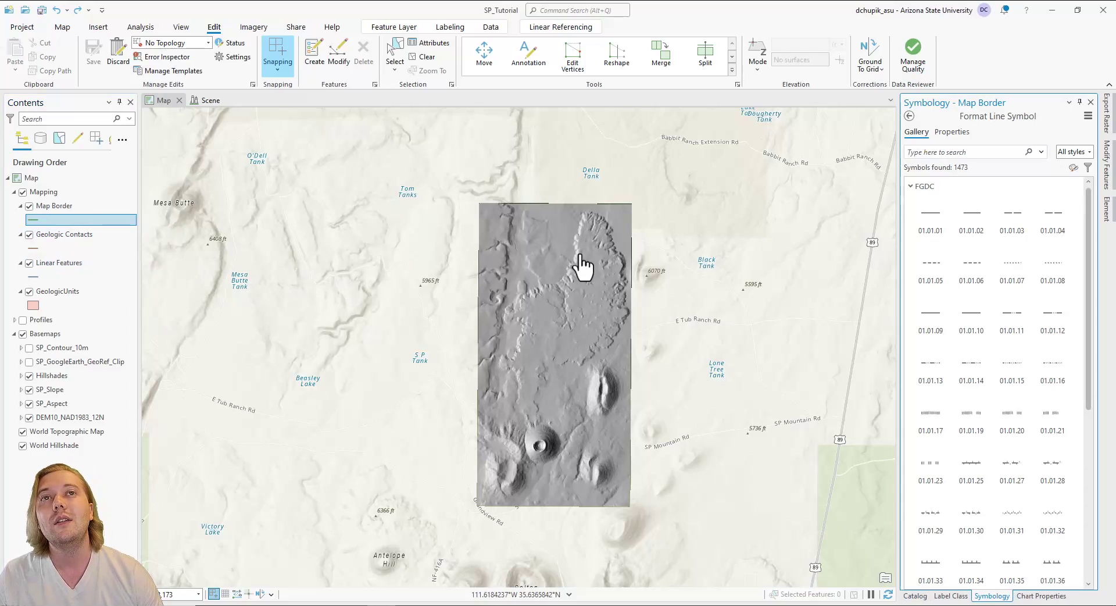
{"action": "left_click", "coordinate": [952, 132]}
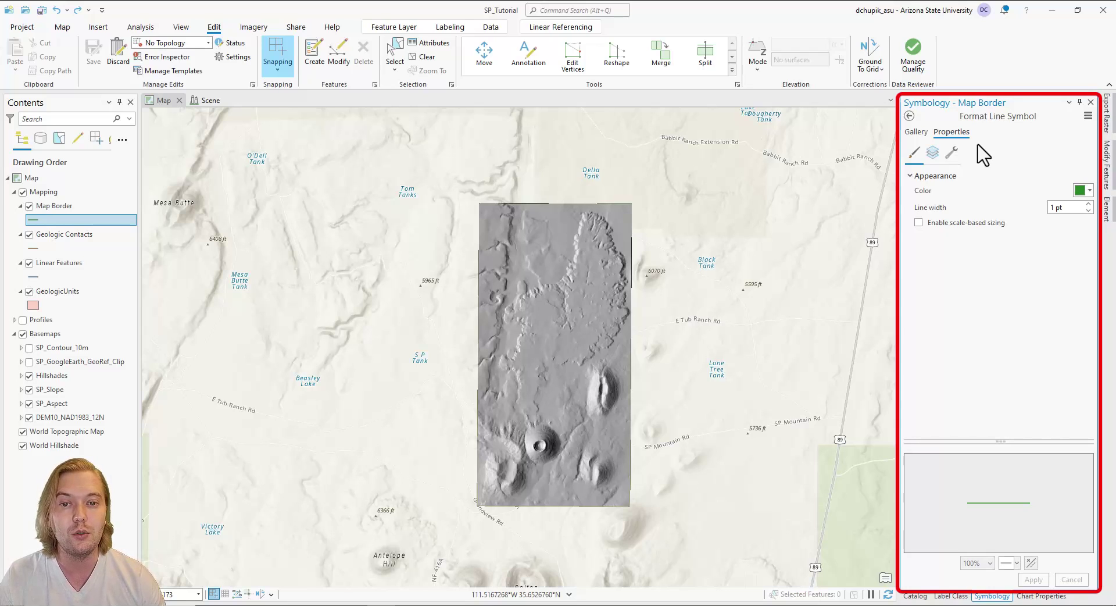
{"action": "left_click", "coordinate": [1075, 192]}
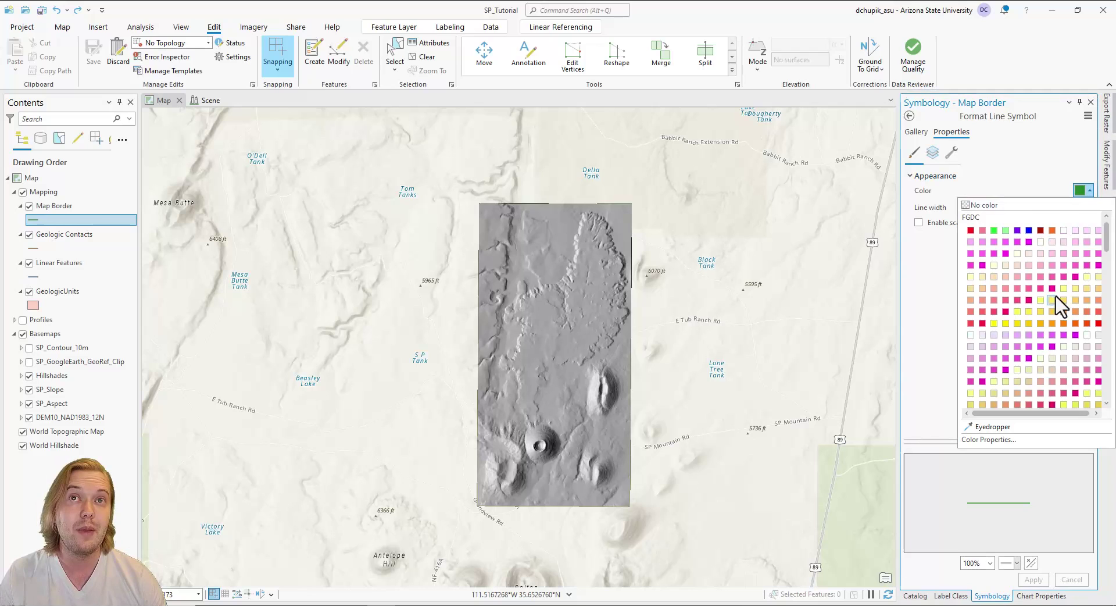
{"action": "scroll", "coordinate": [1056, 303], "scroll_direction": "down", "scroll_amount": 10}
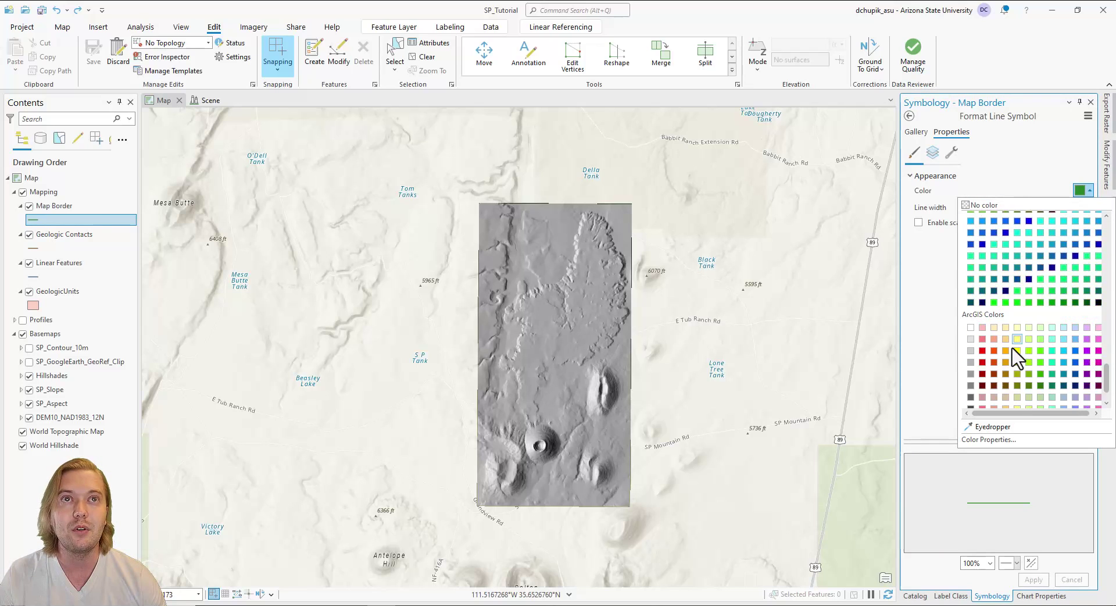
{"action": "scroll", "coordinate": [1012, 352], "scroll_direction": "down", "scroll_amount": 1}
{"action": "left_click", "coordinate": [970, 397]}
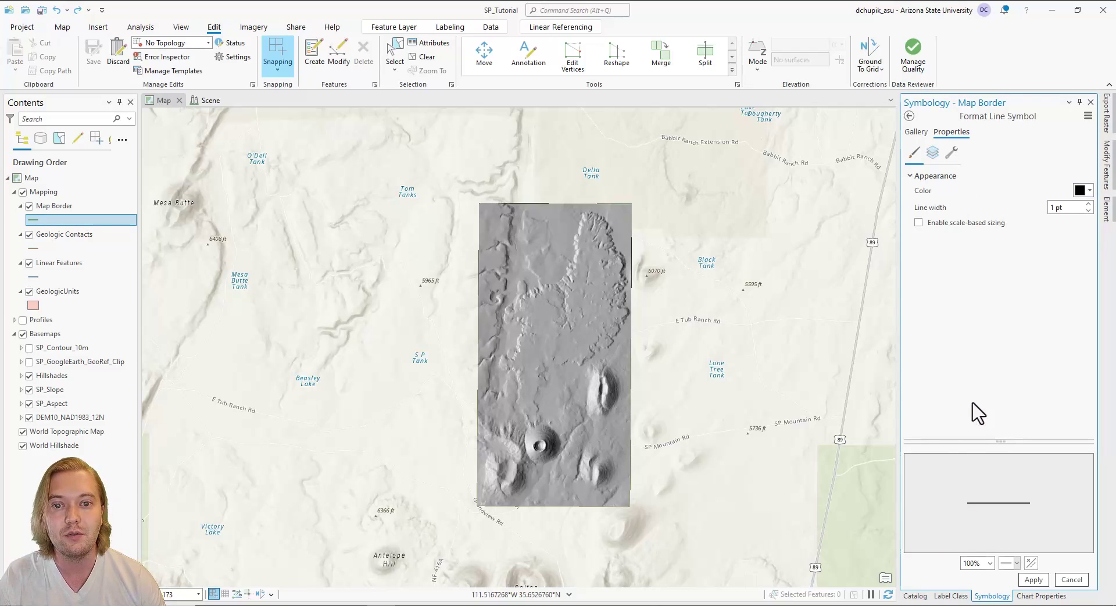
{"action": "left_click", "coordinate": [1088, 203]}
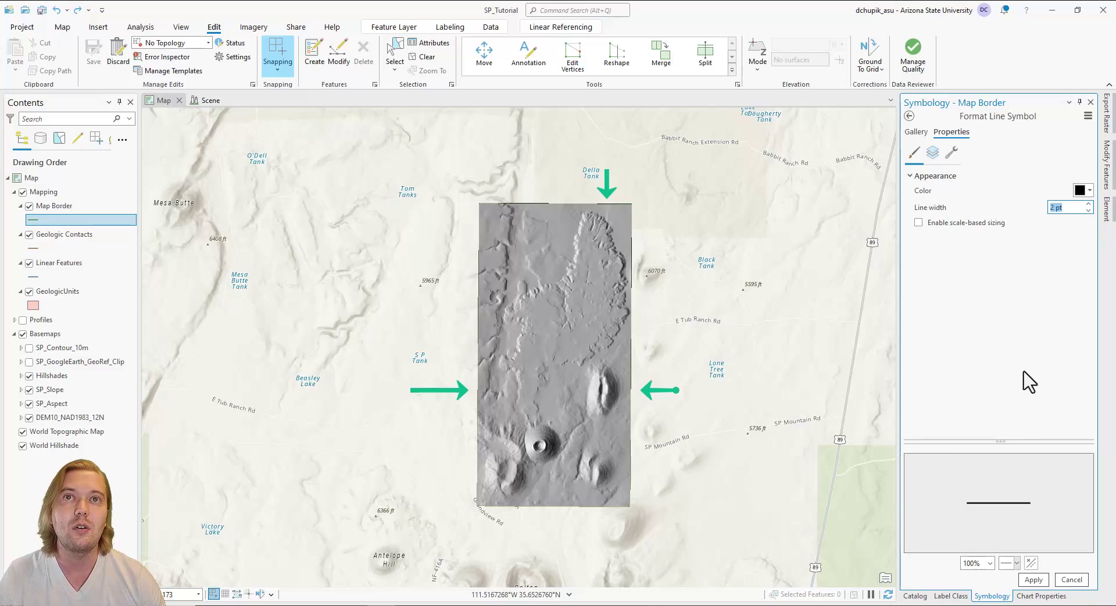
{"action": "left_click", "coordinate": [1033, 580]}
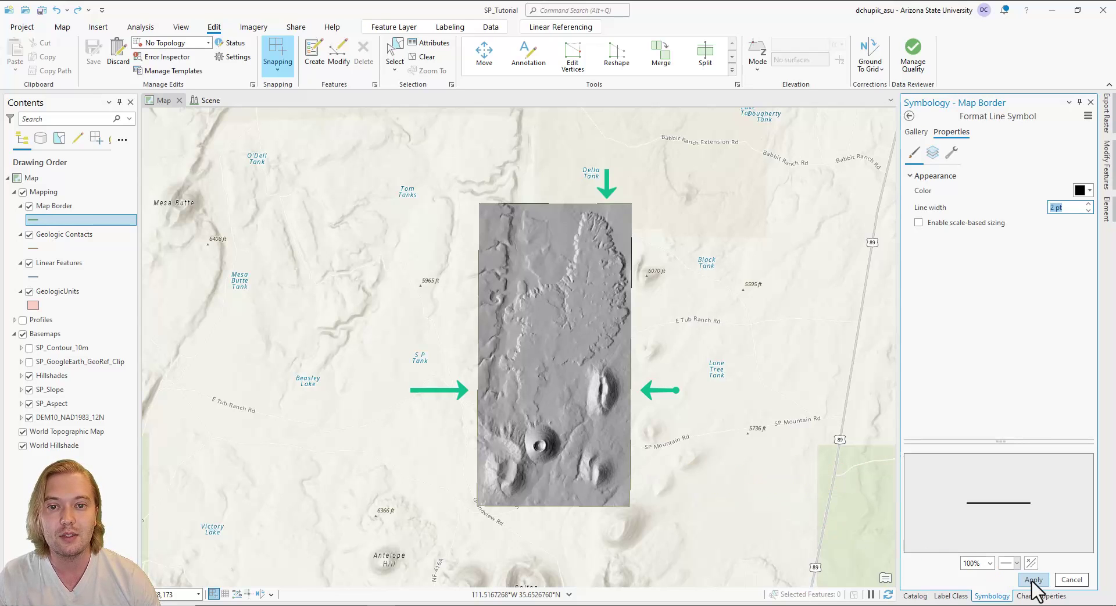
{"action": "left_click", "coordinate": [1033, 580]}
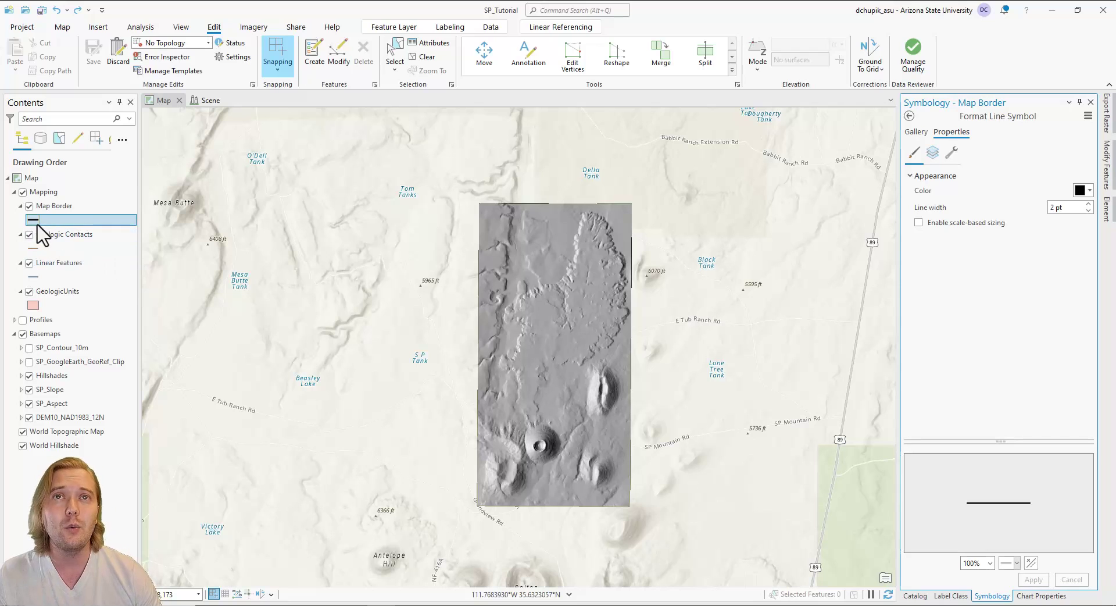
Switch Geologic Contacts symbology to Unique Values classified on the Type field
{"action": "left_click", "coordinate": [1090, 101]}
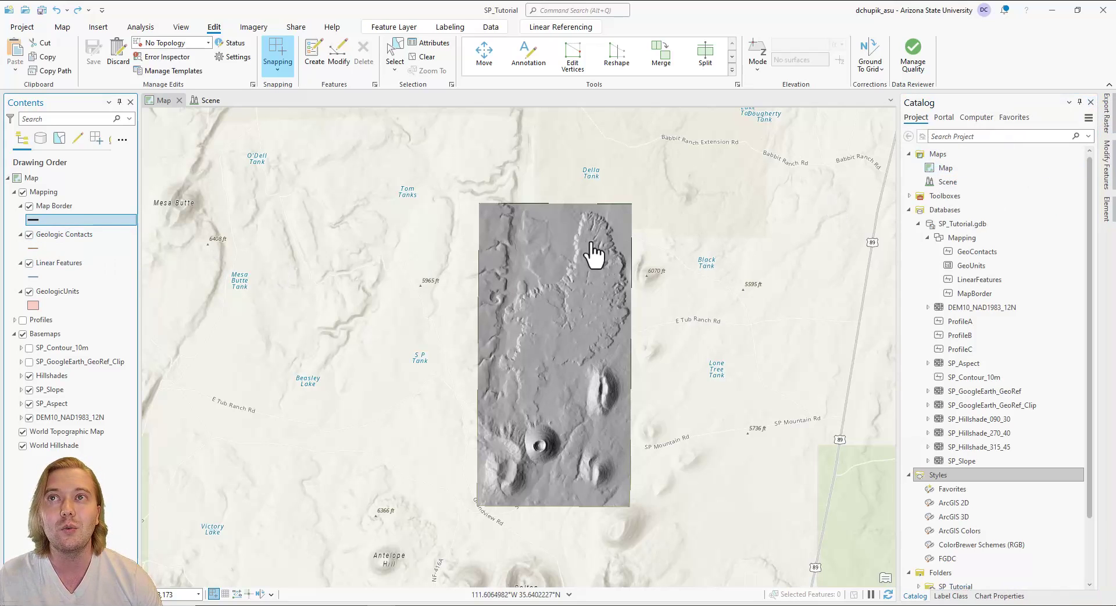
{"action": "right_click", "coordinate": [62, 241]}
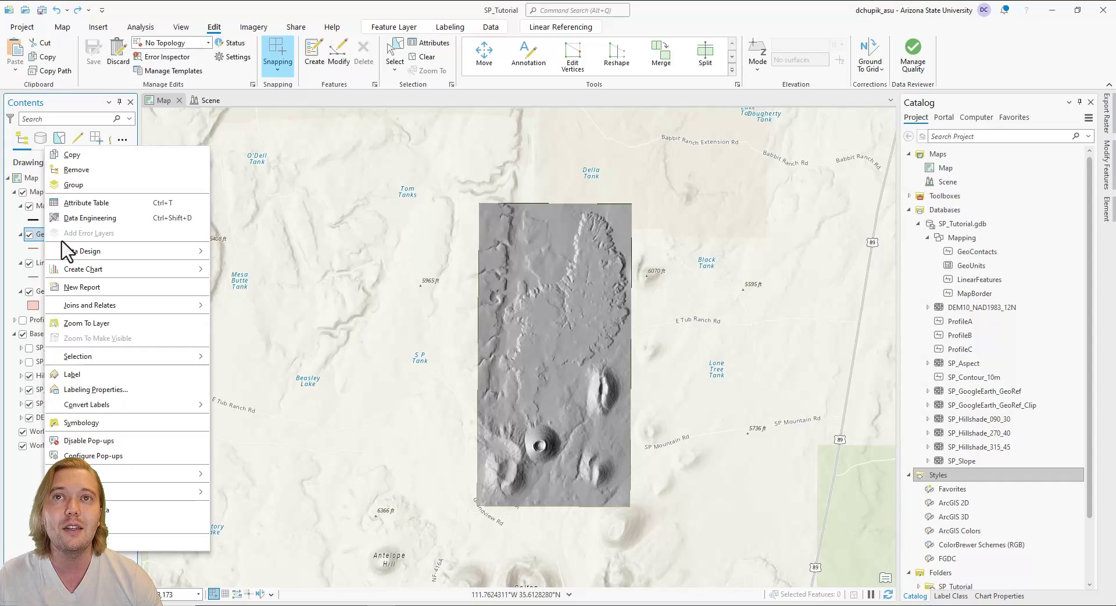
{"action": "left_click", "coordinate": [153, 424]}
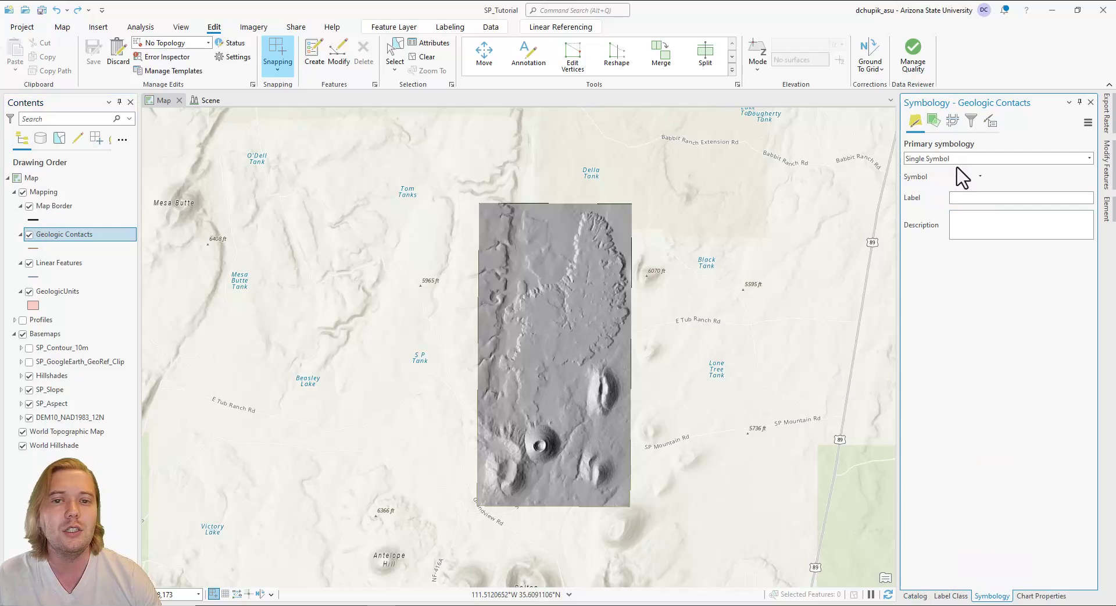
{"action": "left_click", "coordinate": [1089, 159]}
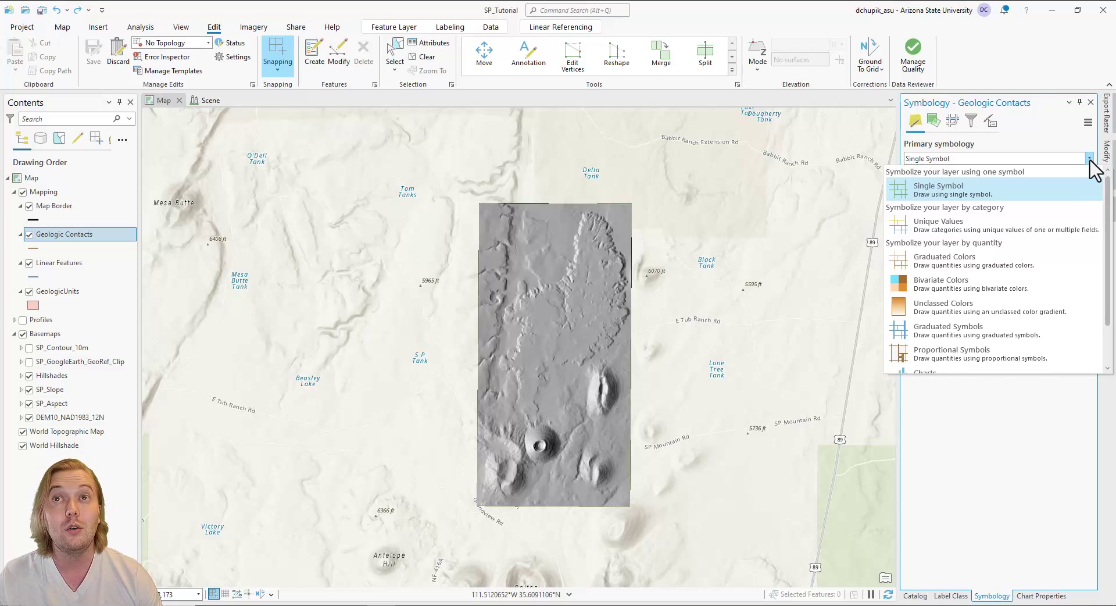
{"action": "left_click", "coordinate": [991, 241]}
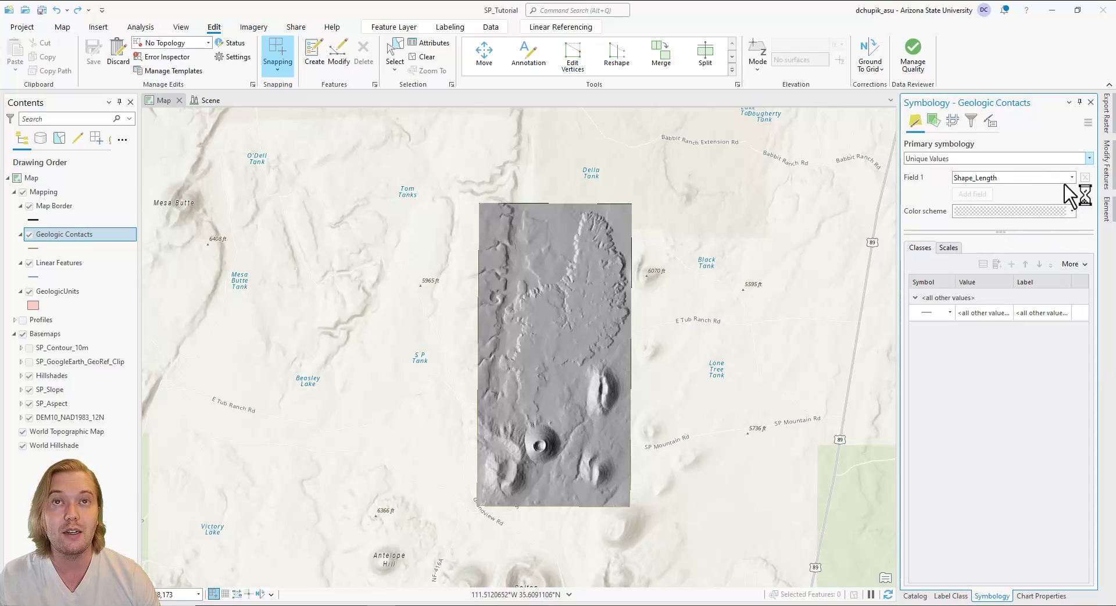
{"action": "left_click", "coordinate": [1072, 177]}
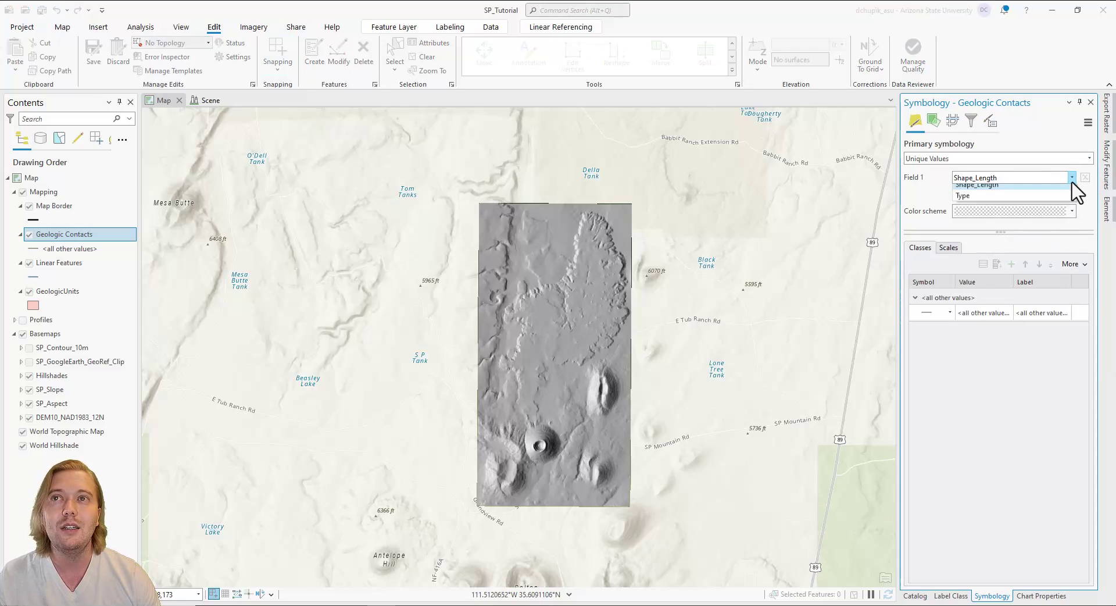
{"action": "left_click", "coordinate": [1039, 208]}
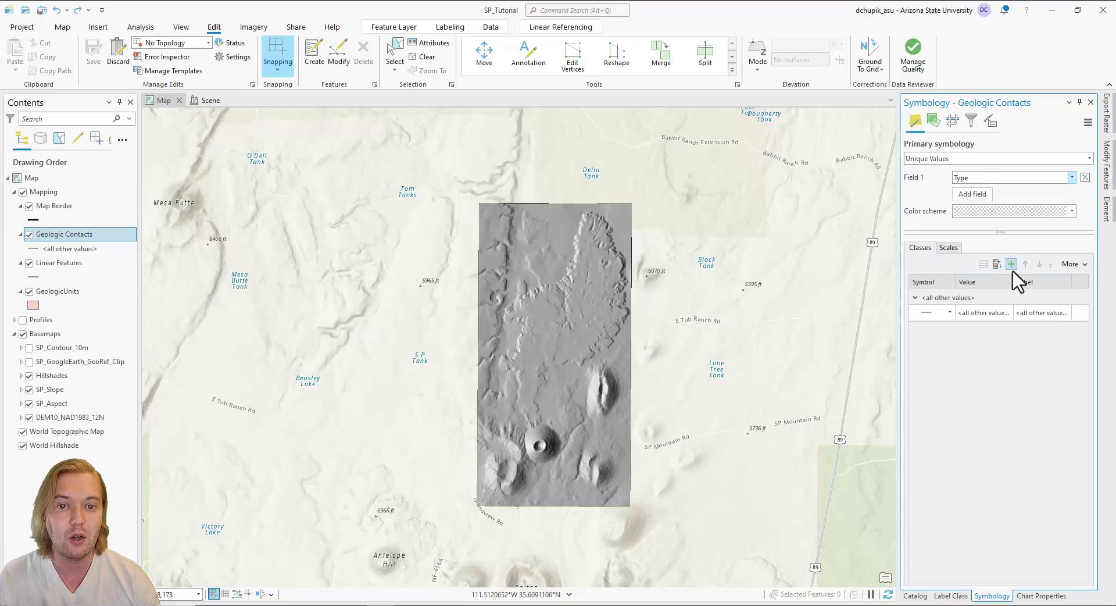
Add an empty value row to Geologic Contacts and bring up the FGDC line symbol gallery for it
{"action": "left_click", "coordinate": [1080, 266]}
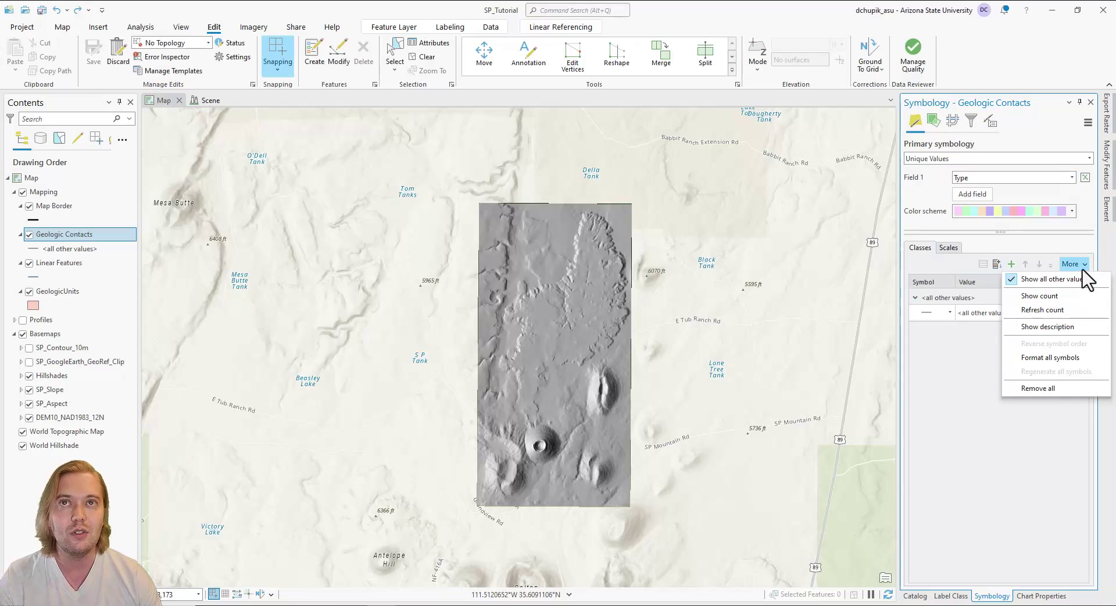
{"action": "left_click", "coordinate": [1014, 266]}
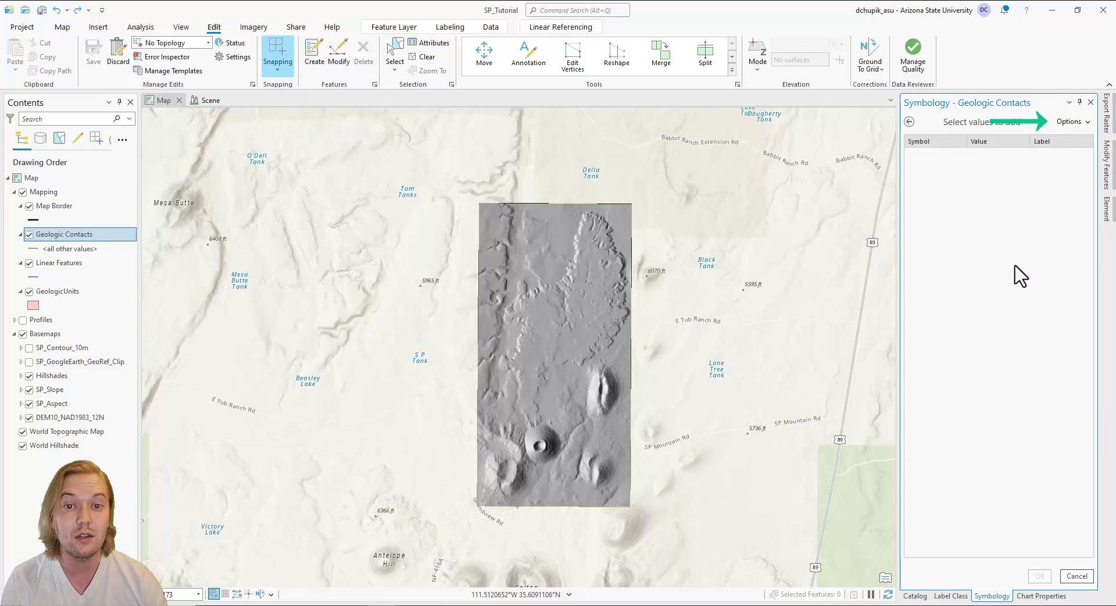
{"action": "left_click", "coordinate": [1070, 121]}
{"action": "left_click", "coordinate": [1066, 139]}
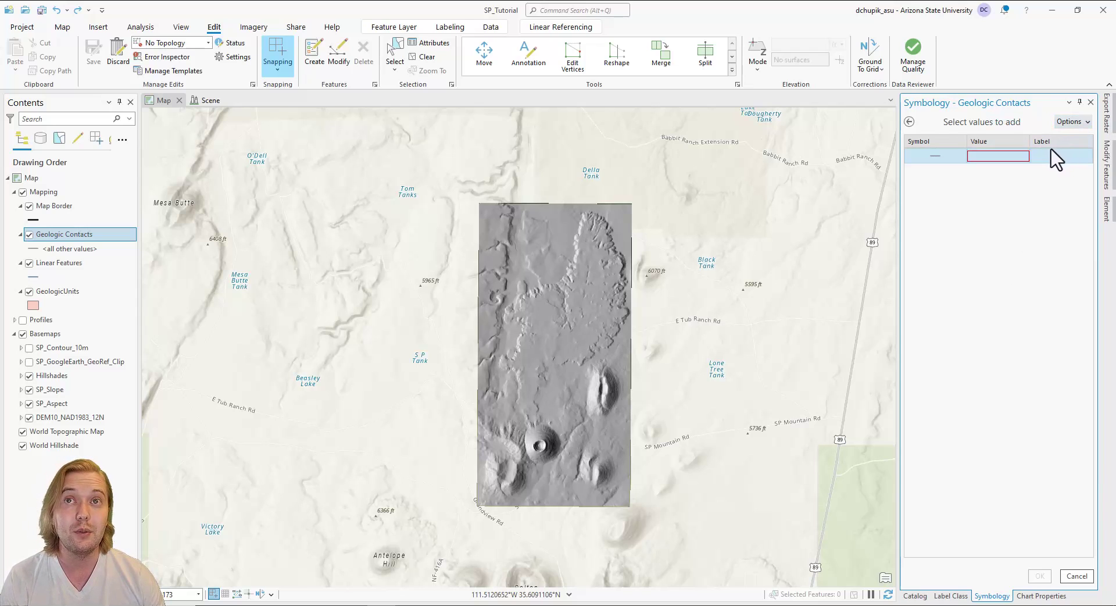
{"action": "left_click", "coordinate": [1019, 158]}
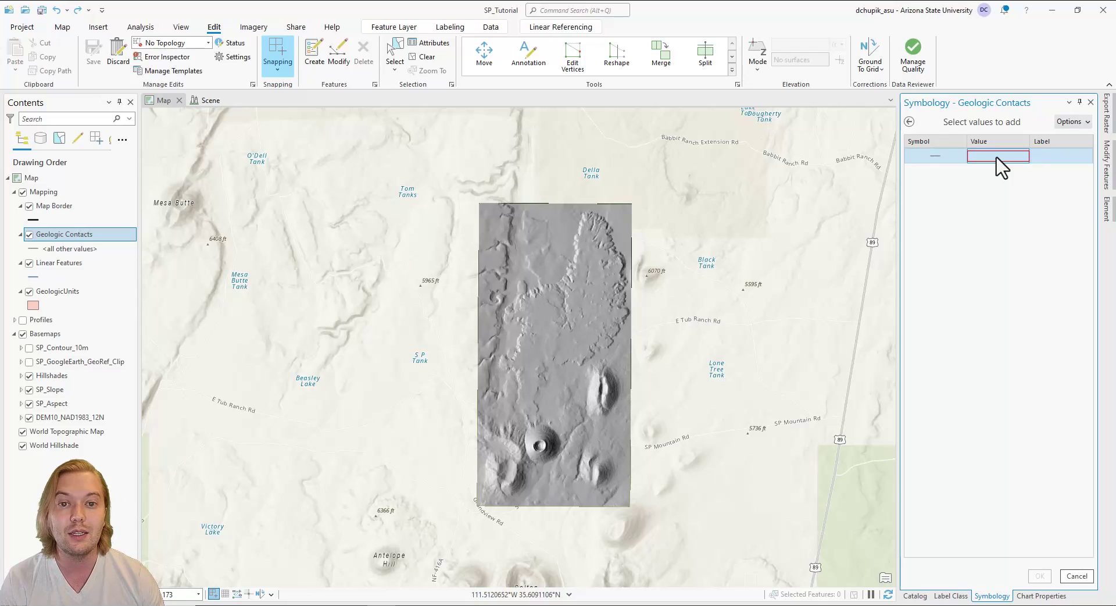
{"action": "left_click", "coordinate": [935, 156]}
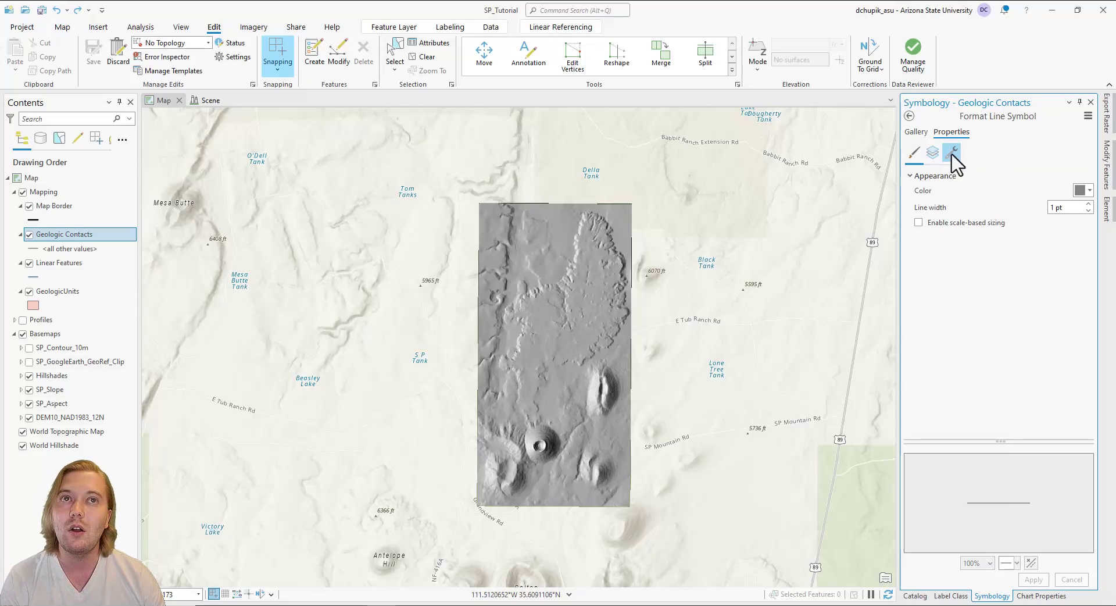
{"action": "left_click", "coordinate": [916, 132]}
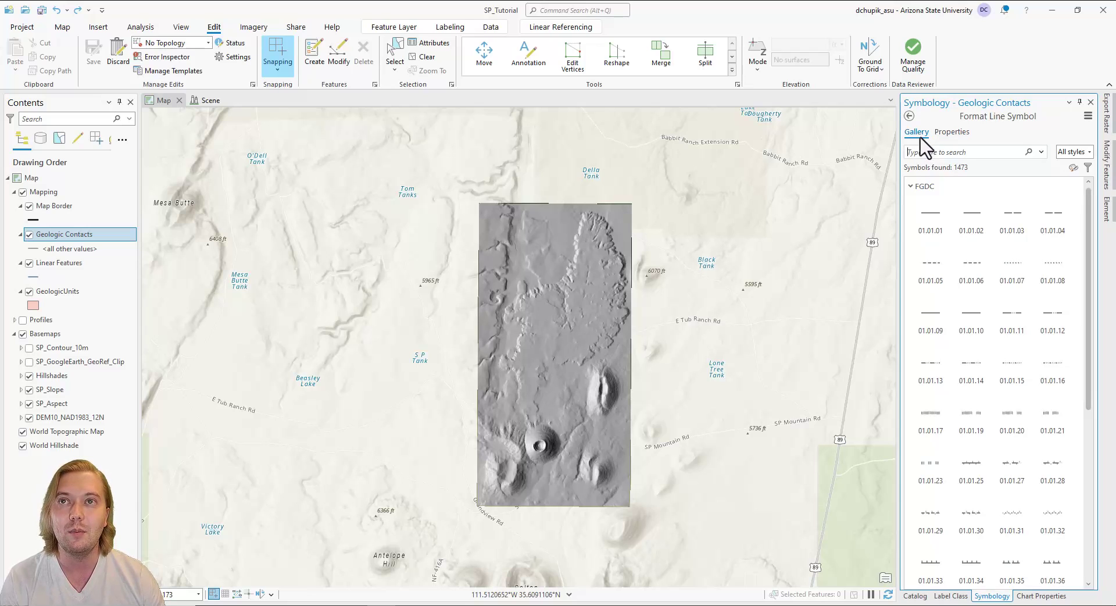
Give the new row FGDC certain contact symbol 01.01.01 and the value Certain
{"action": "left_click", "coordinate": [938, 225]}
{"action": "left_click", "coordinate": [937, 229]}
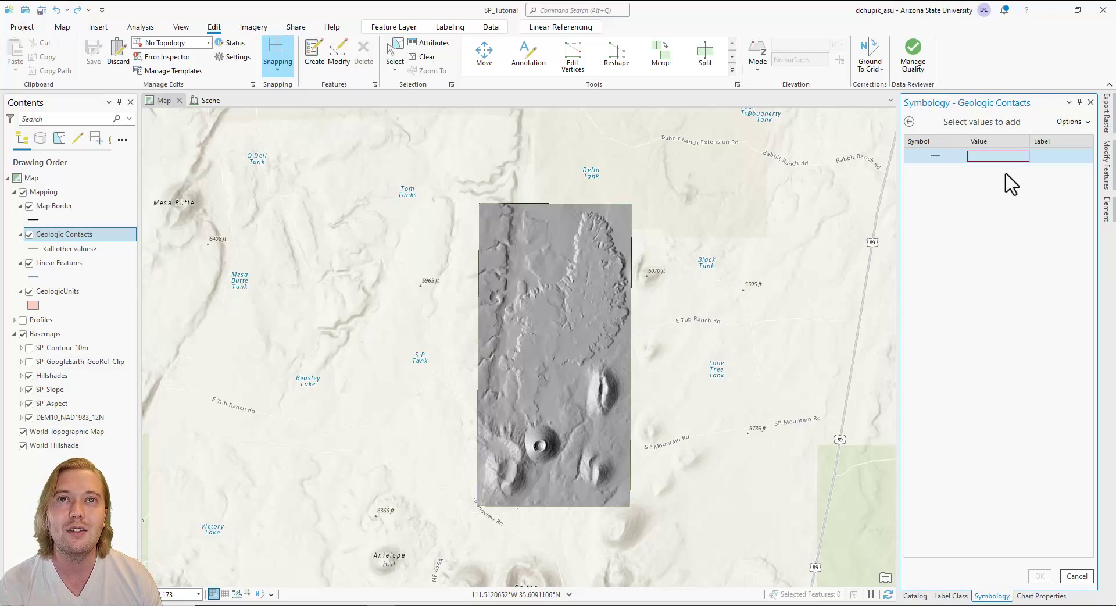
{"action": "left_click", "coordinate": [998, 160]}
{"action": "left_click", "coordinate": [994, 161]}
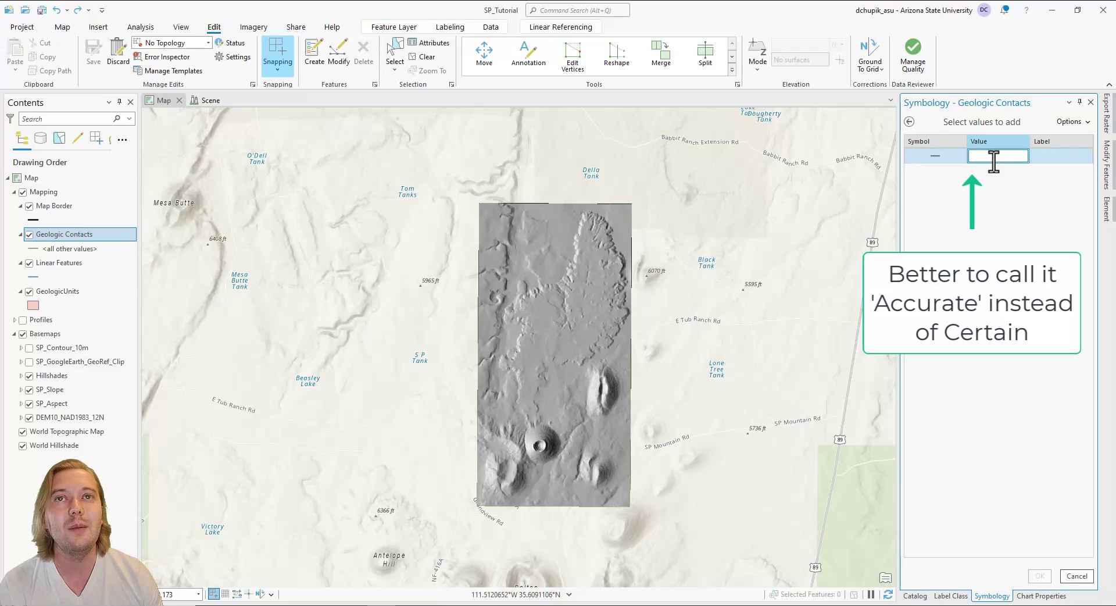
{"action": "type", "text": "Certai"}
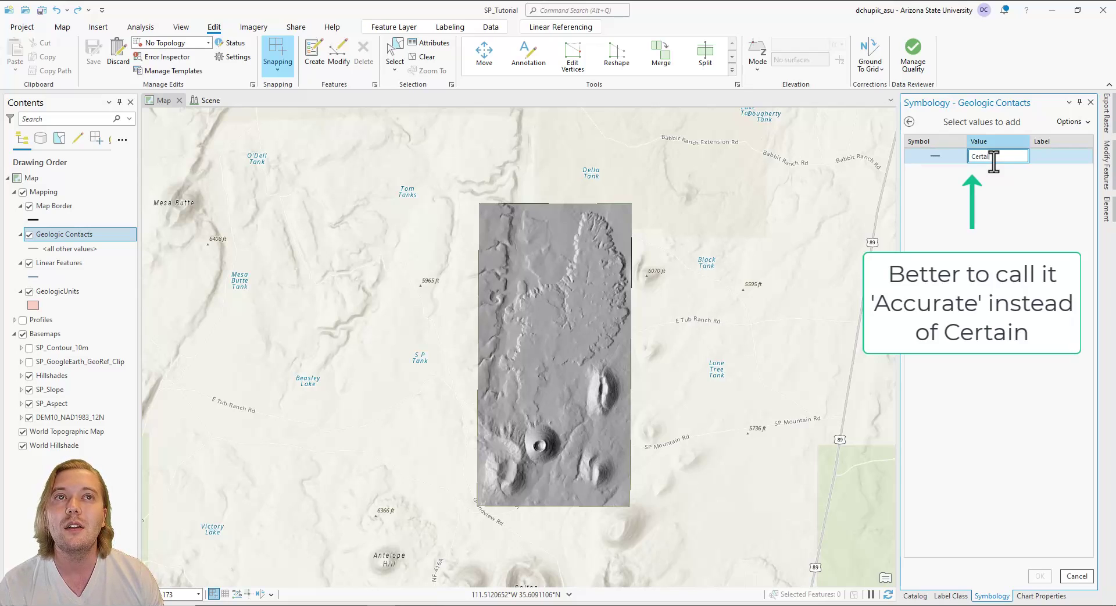
{"action": "type", "text": "n"}
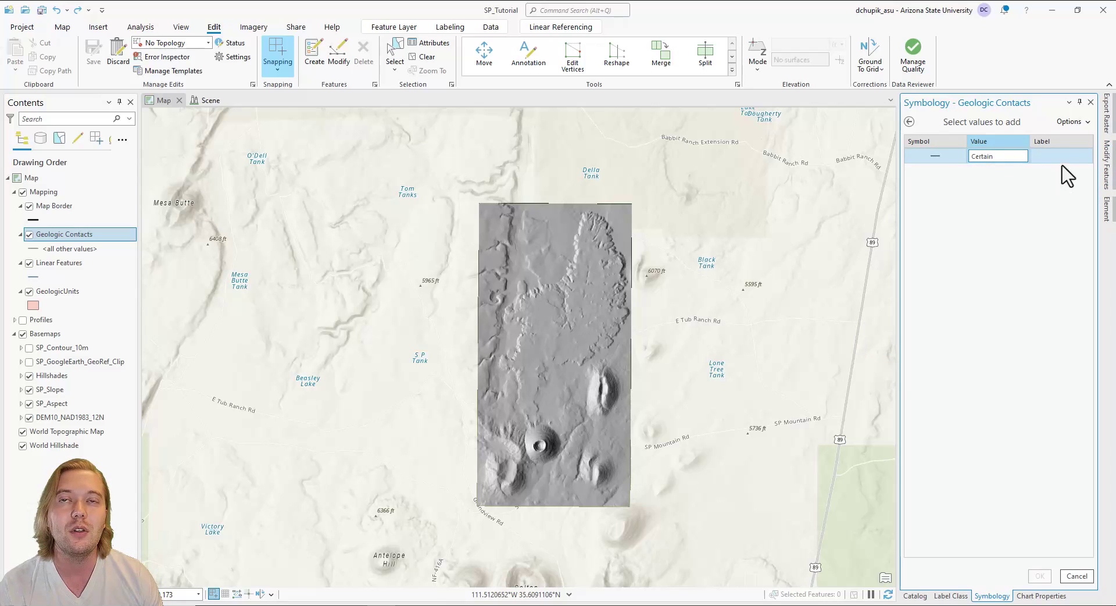
{"action": "left_click", "coordinate": [1063, 168]}
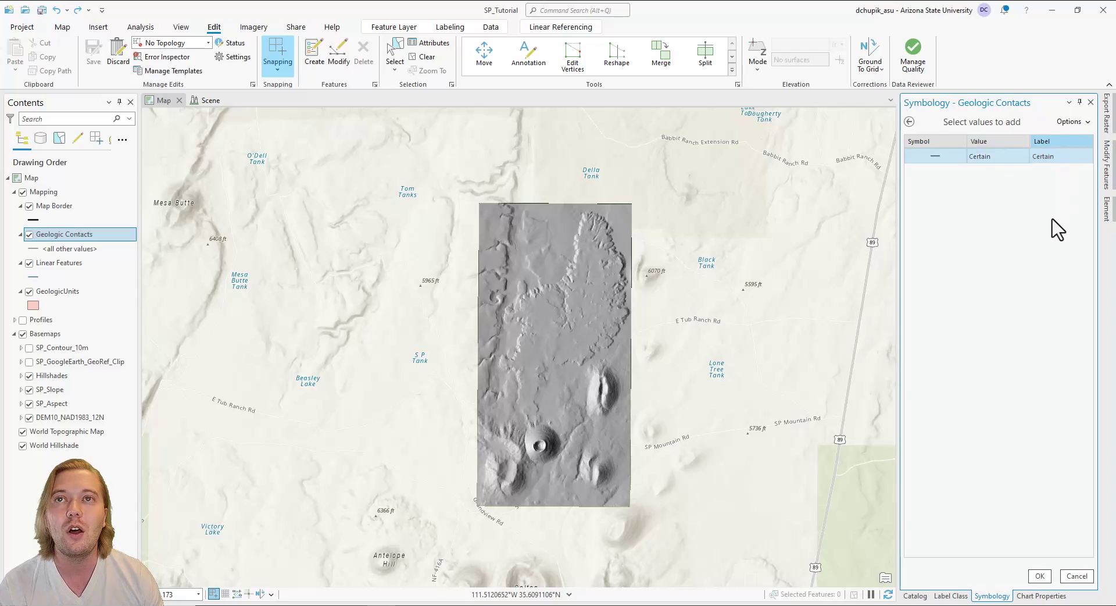
Add a second row with approximate contact symbol 01.01.03 and the value Approximate
{"action": "left_click", "coordinate": [1071, 121]}
{"action": "left_click", "coordinate": [1068, 138]}
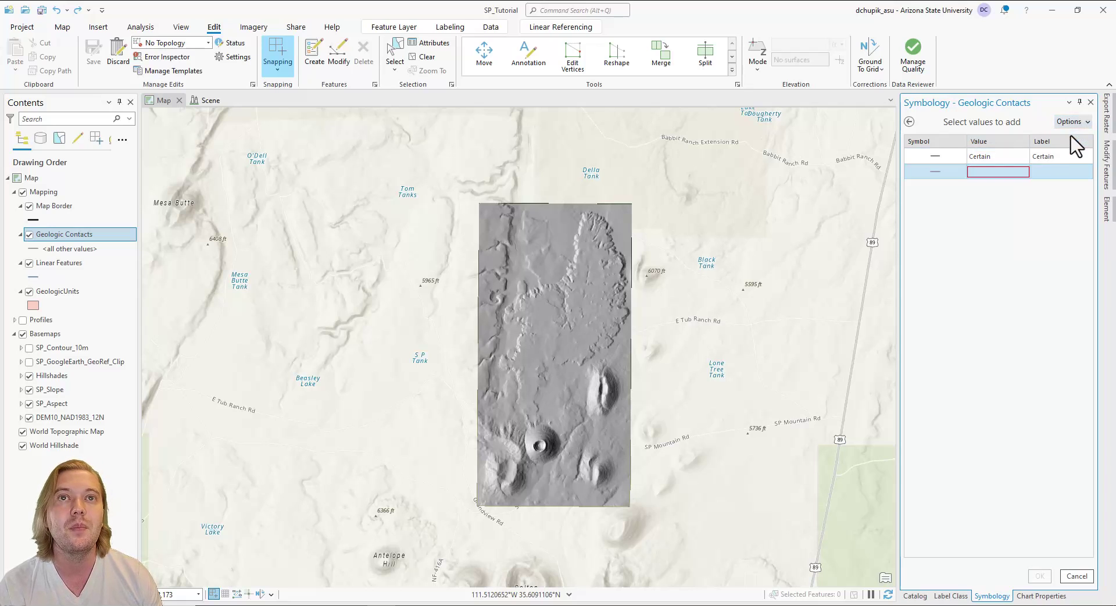
{"action": "left_click", "coordinate": [935, 171]}
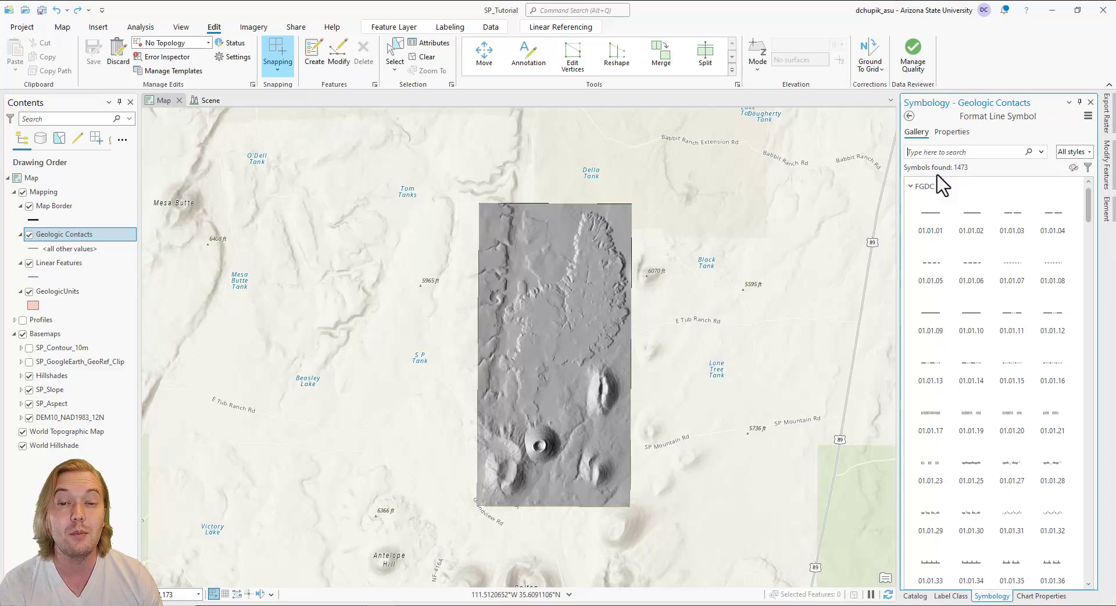
{"action": "left_click", "coordinate": [1012, 227]}
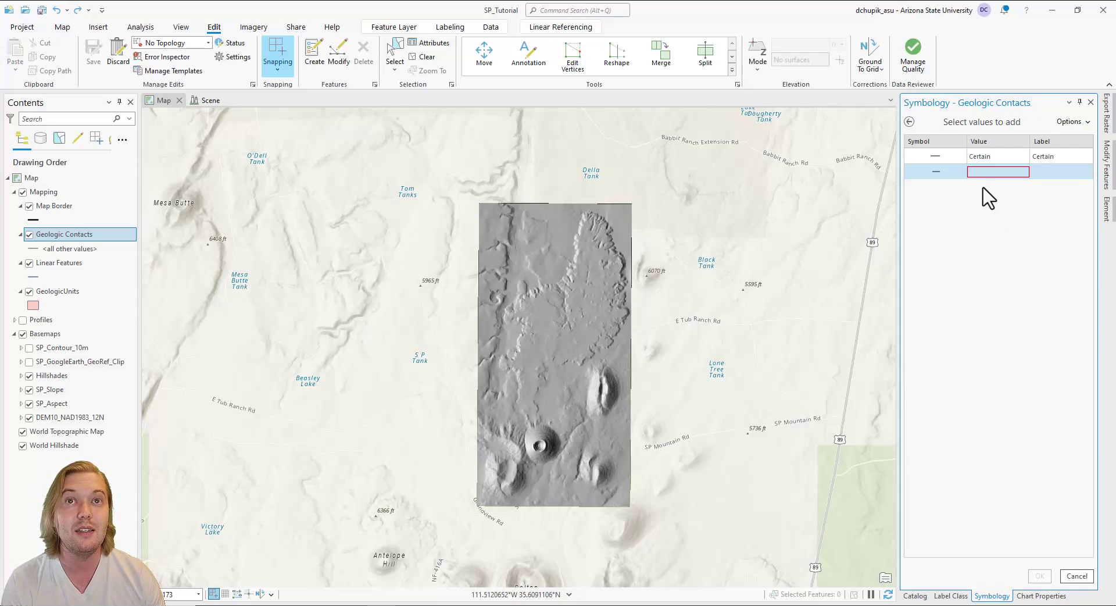
{"action": "left_click", "coordinate": [989, 172]}
{"action": "type", "text": "Approximat"}
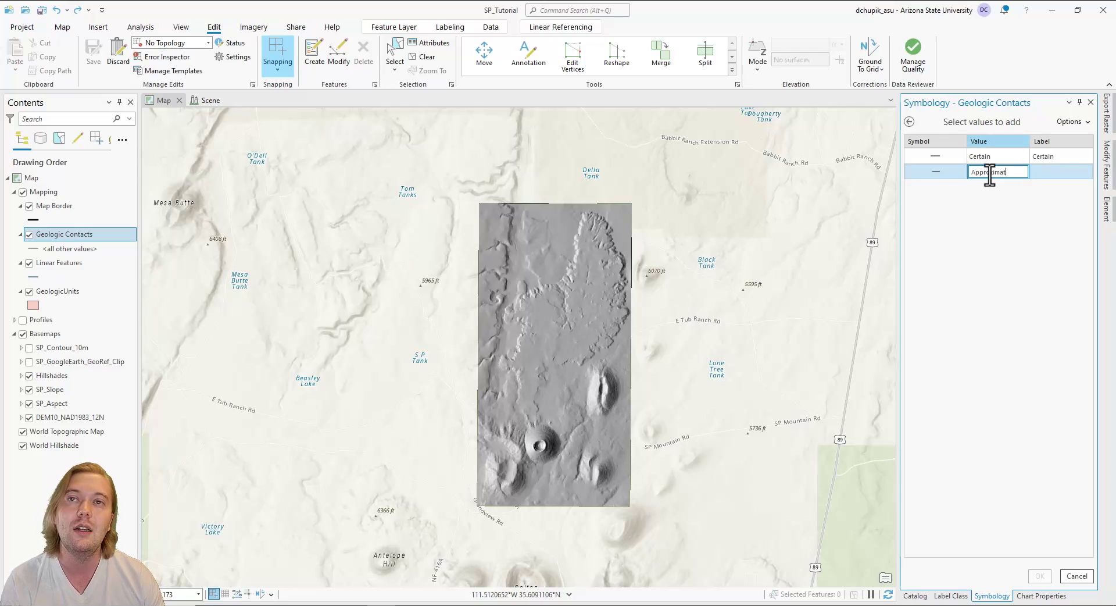
{"action": "type", "text": "e"}
{"action": "left_click", "coordinate": [1070, 172]}
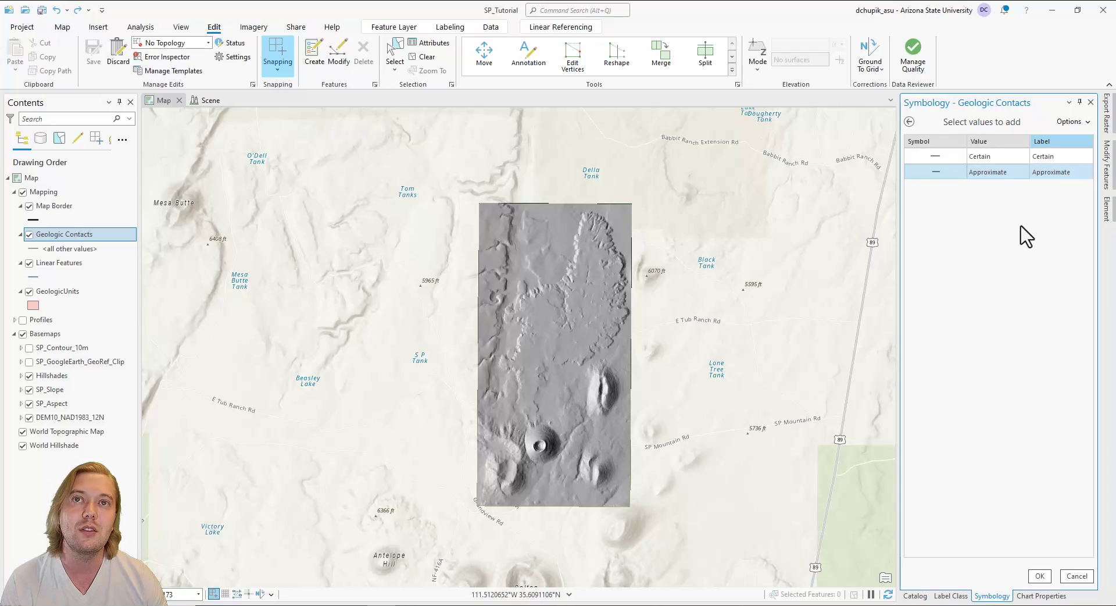
Add a third row with dotted concealed contact symbol 01.01.07 and the value Concealed
{"action": "left_click", "coordinate": [1070, 122]}
{"action": "left_click", "coordinate": [1078, 134]}
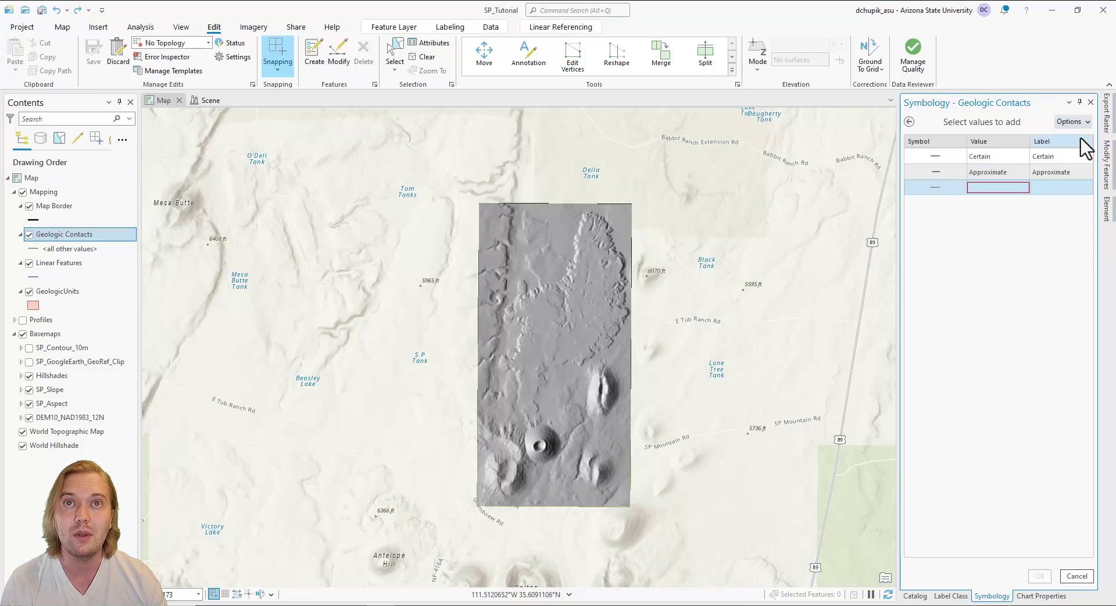
{"action": "left_click", "coordinate": [934, 187]}
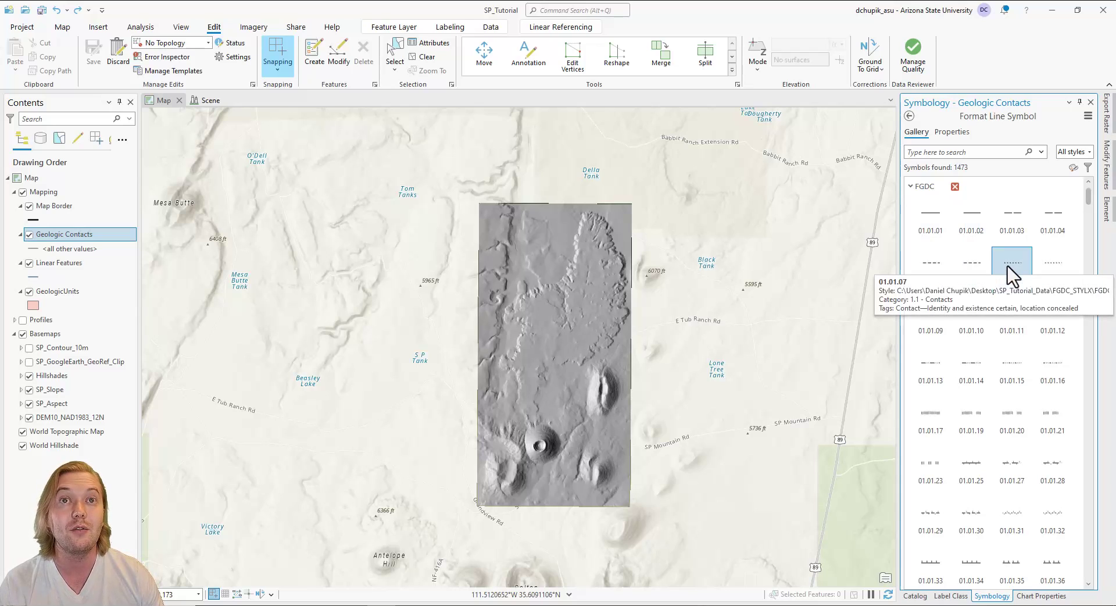
{"action": "left_click", "coordinate": [1011, 266]}
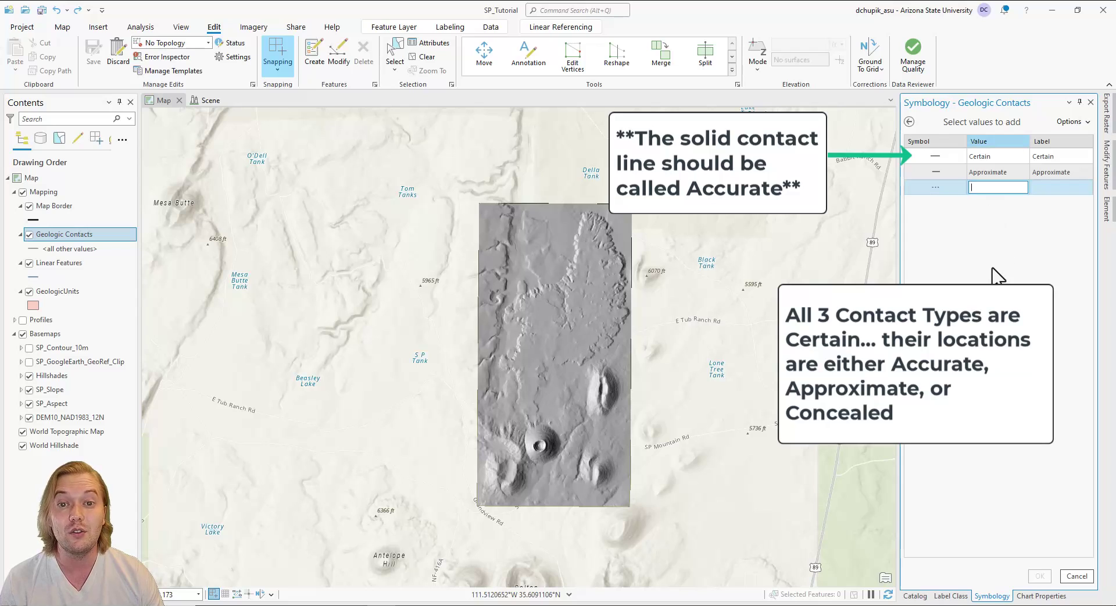
{"action": "type", "text": "Concea"}
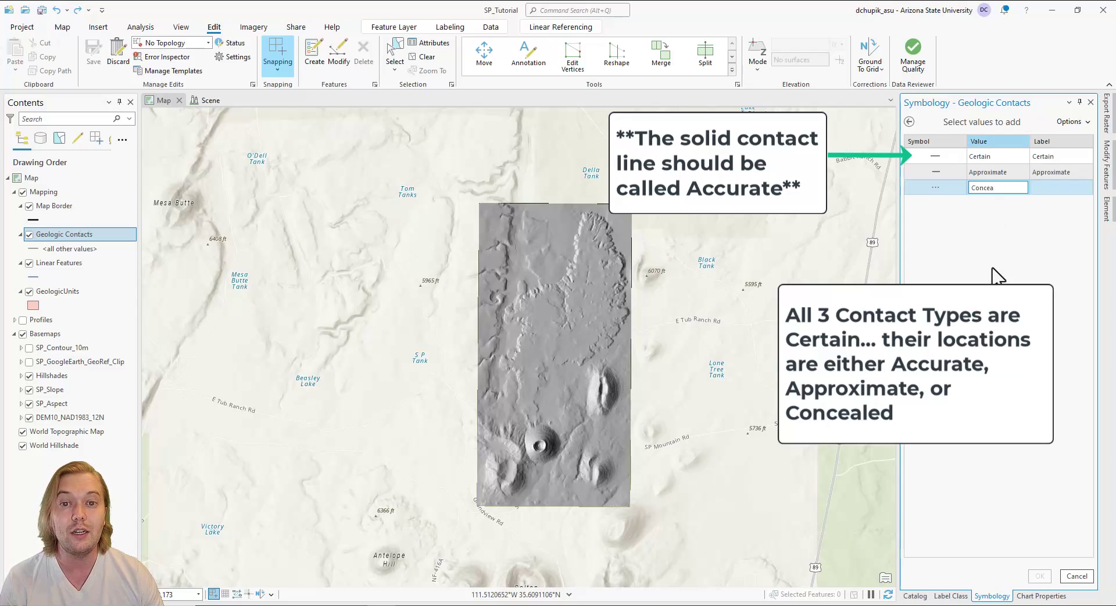
{"action": "type", "text": "led"}
{"action": "left_click", "coordinate": [1061, 187]}
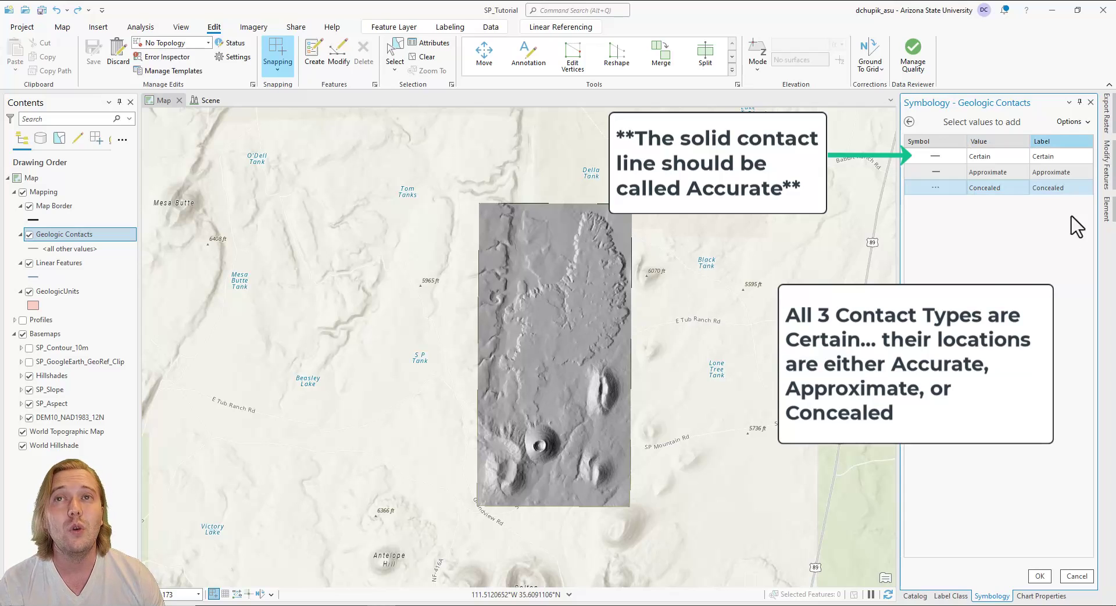
Select all three contact values and apply them to Geologic Contacts
{"action": "left_click", "coordinate": [1084, 122]}
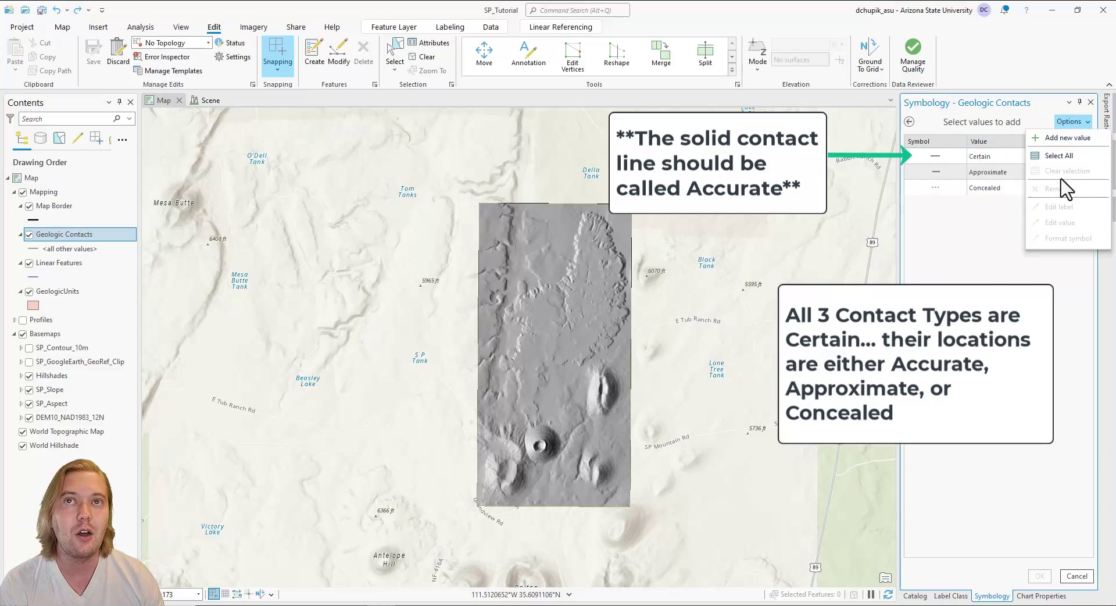
{"action": "left_click", "coordinate": [1058, 155]}
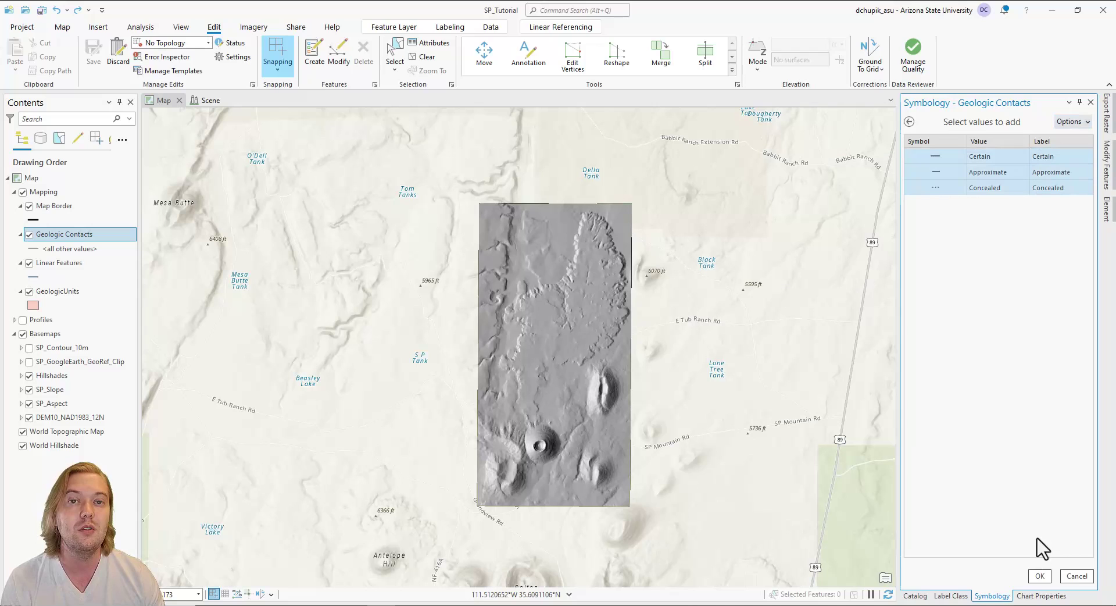
{"action": "left_click", "coordinate": [1039, 576]}
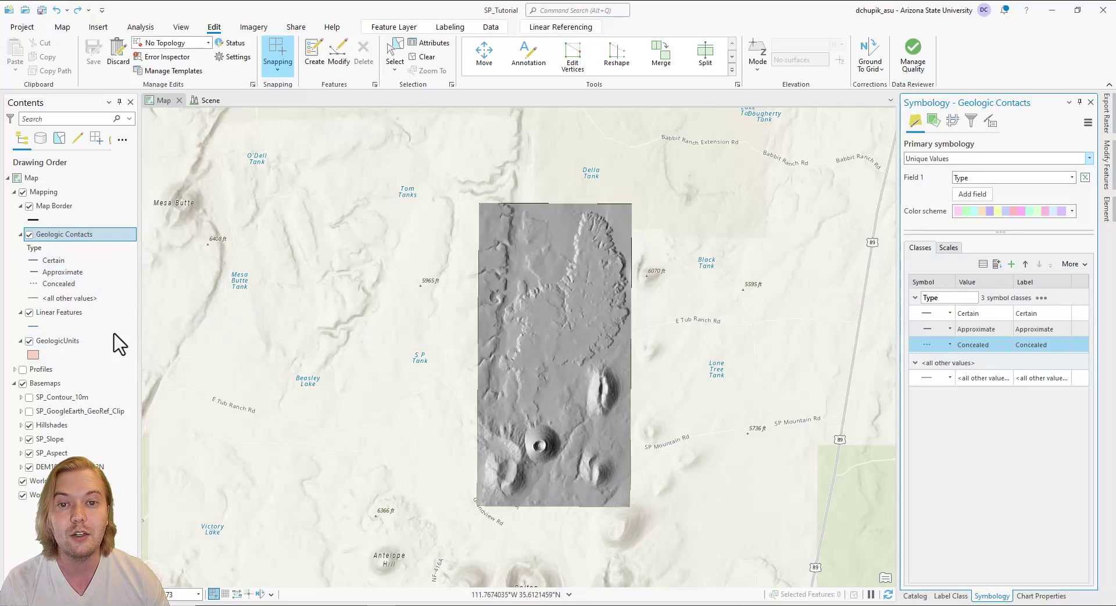
Switch Linear Features to Unique Values on the Type field and begin adding values
{"action": "left_click", "coordinate": [73, 315]}
{"action": "right_click", "coordinate": [74, 319]}
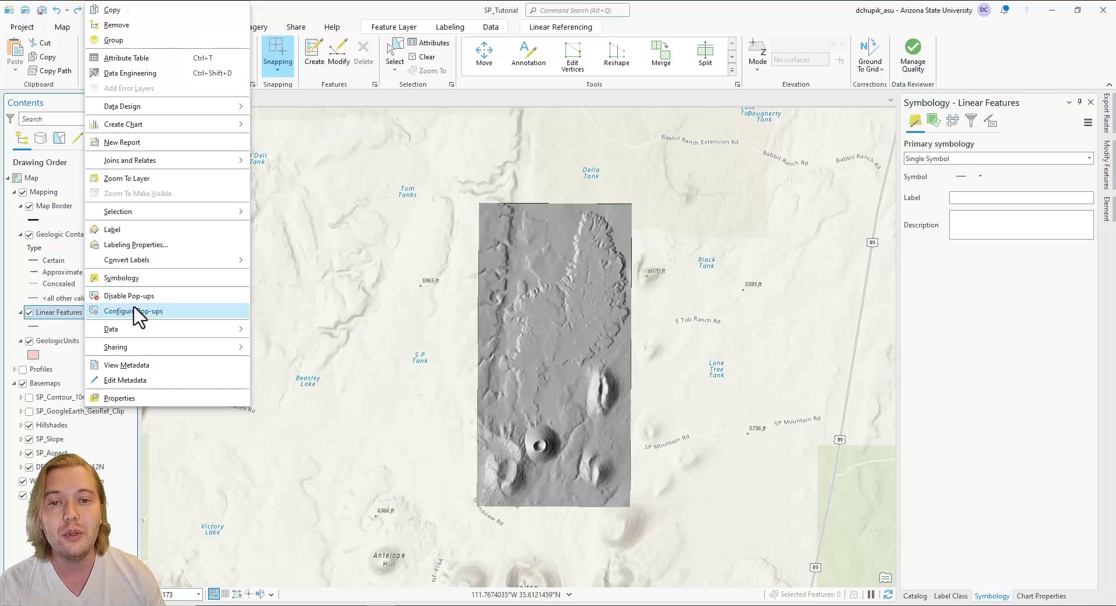
{"action": "left_click", "coordinate": [152, 281]}
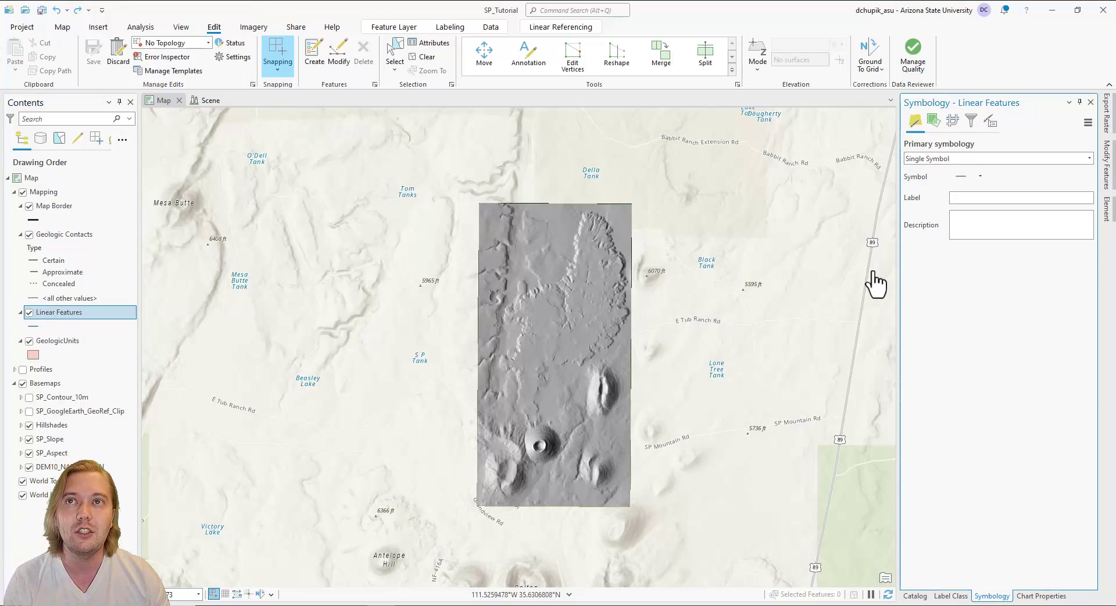
{"action": "left_click", "coordinate": [1088, 158]}
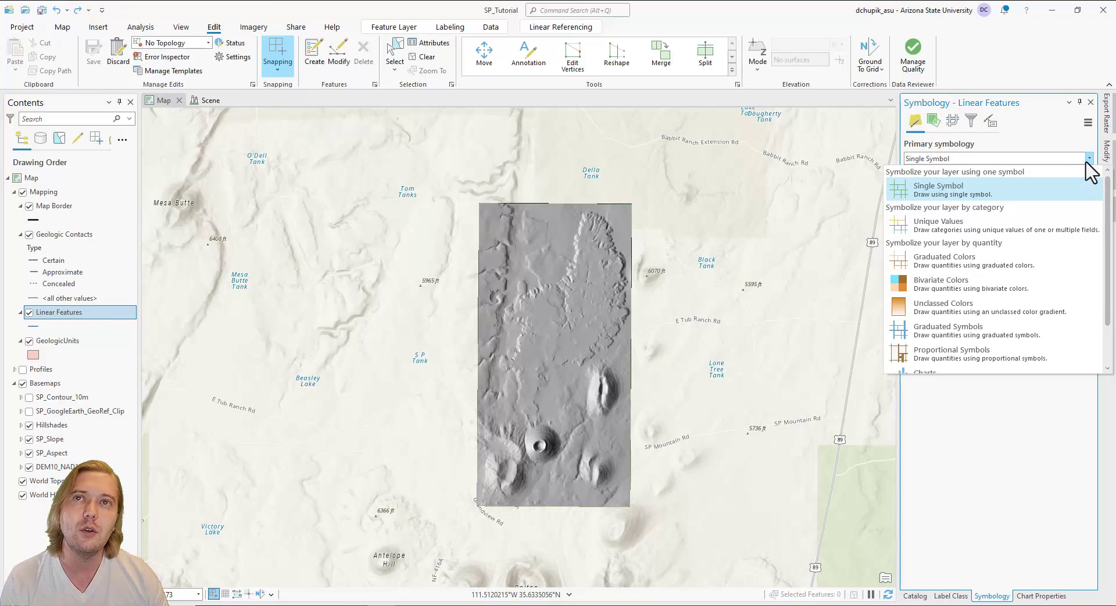
{"action": "left_click", "coordinate": [1043, 235]}
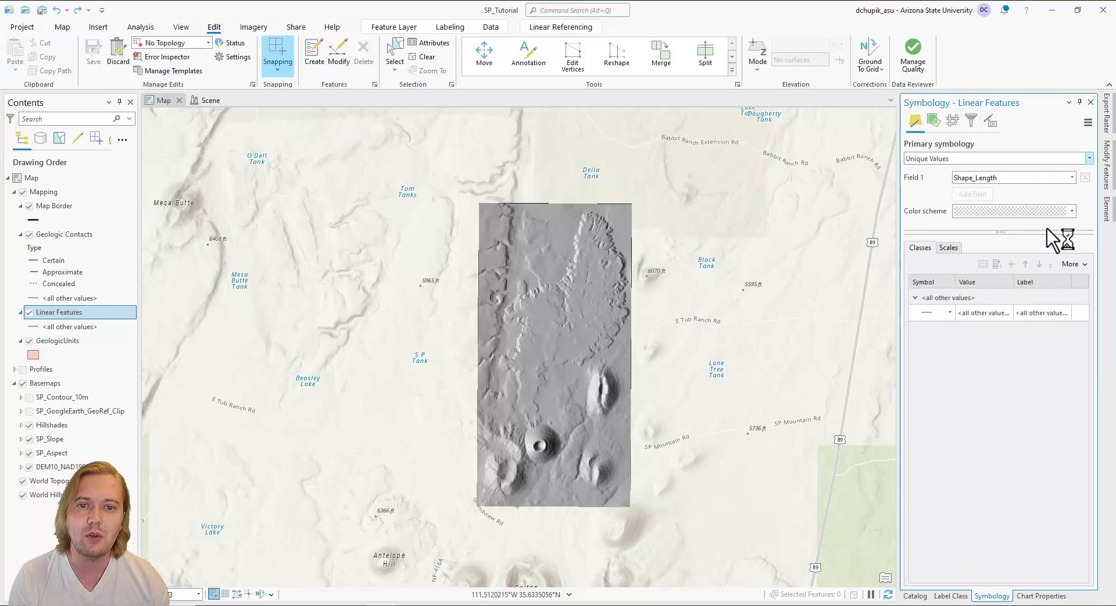
{"action": "left_click", "coordinate": [1072, 178]}
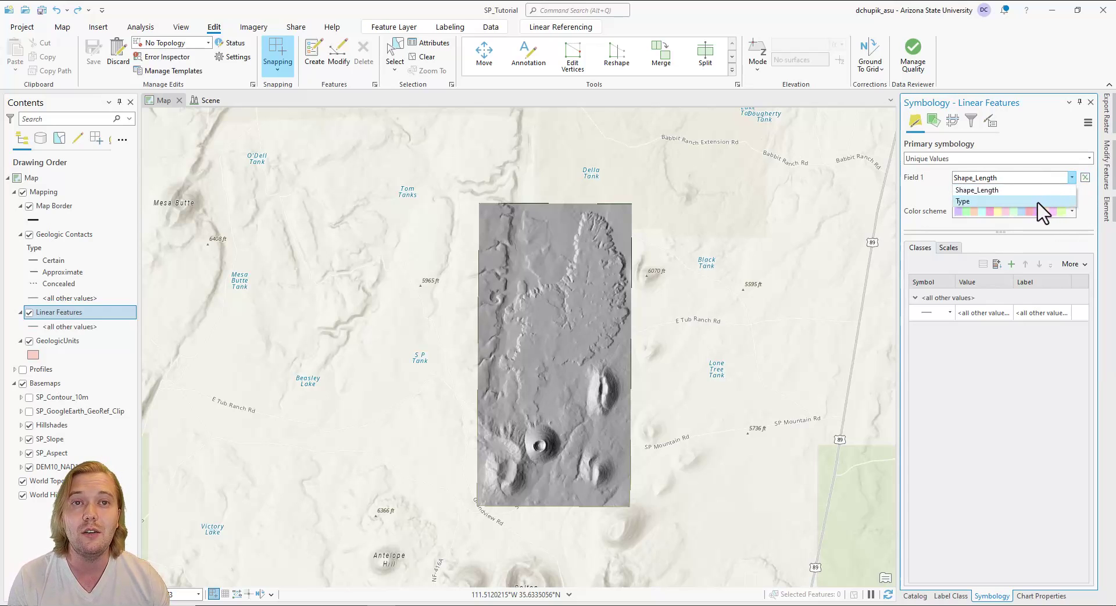
{"action": "left_click", "coordinate": [1040, 211]}
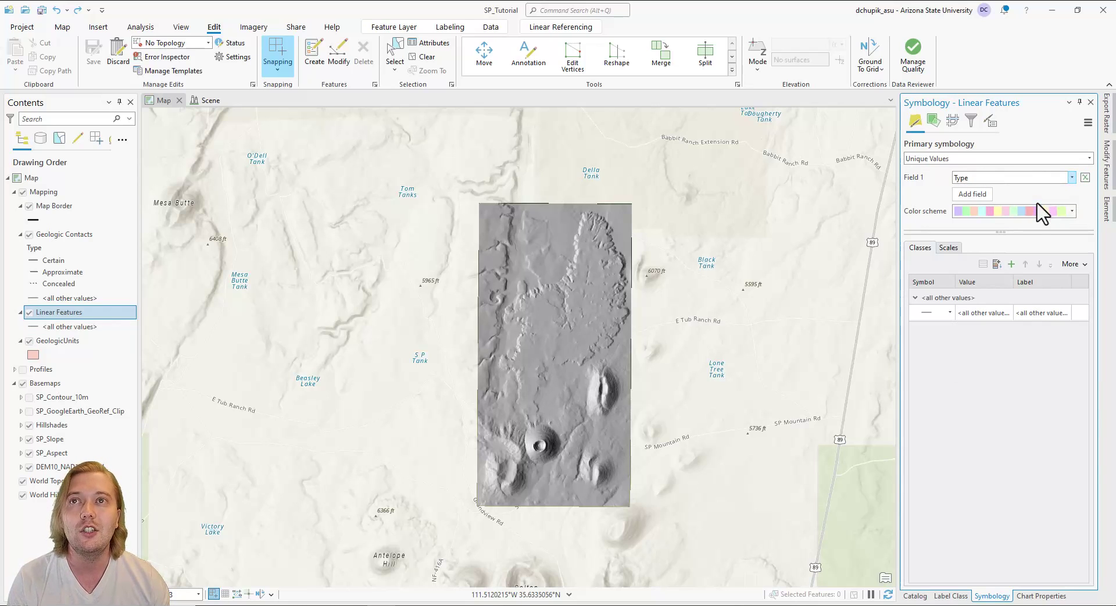
{"action": "left_click", "coordinate": [1013, 264]}
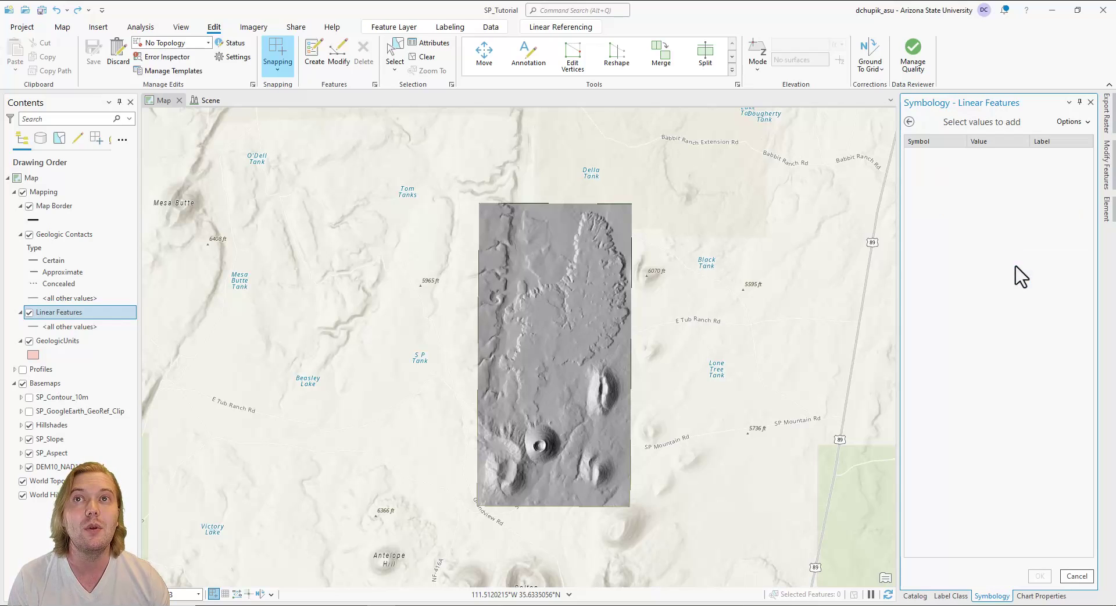
{"action": "left_click", "coordinate": [1086, 123]}
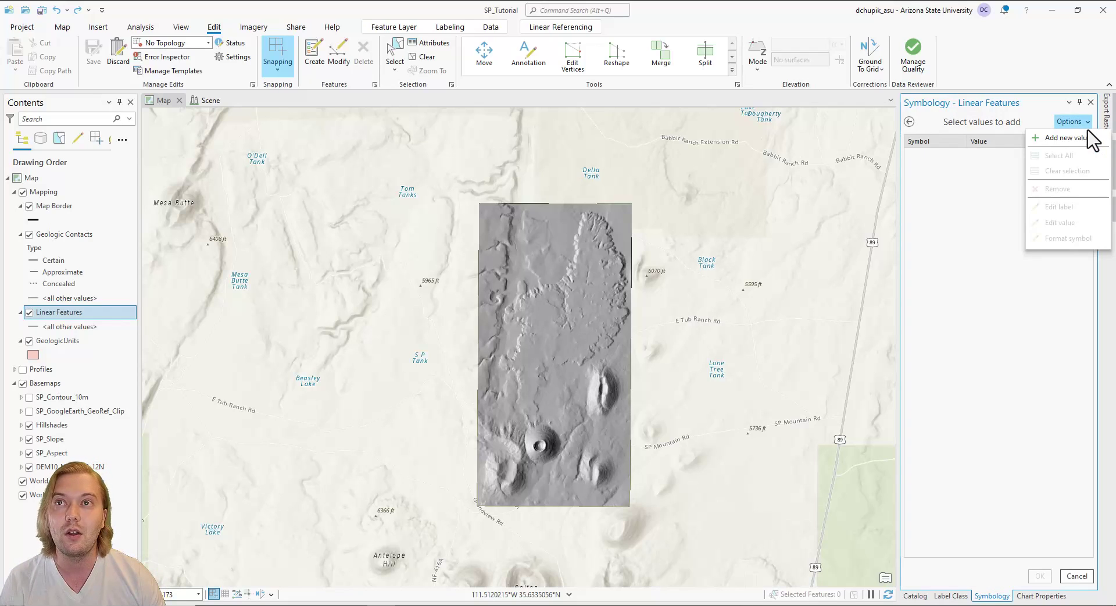
Add one empty value row to the Linear Features values list
{"action": "left_click", "coordinate": [1063, 138]}
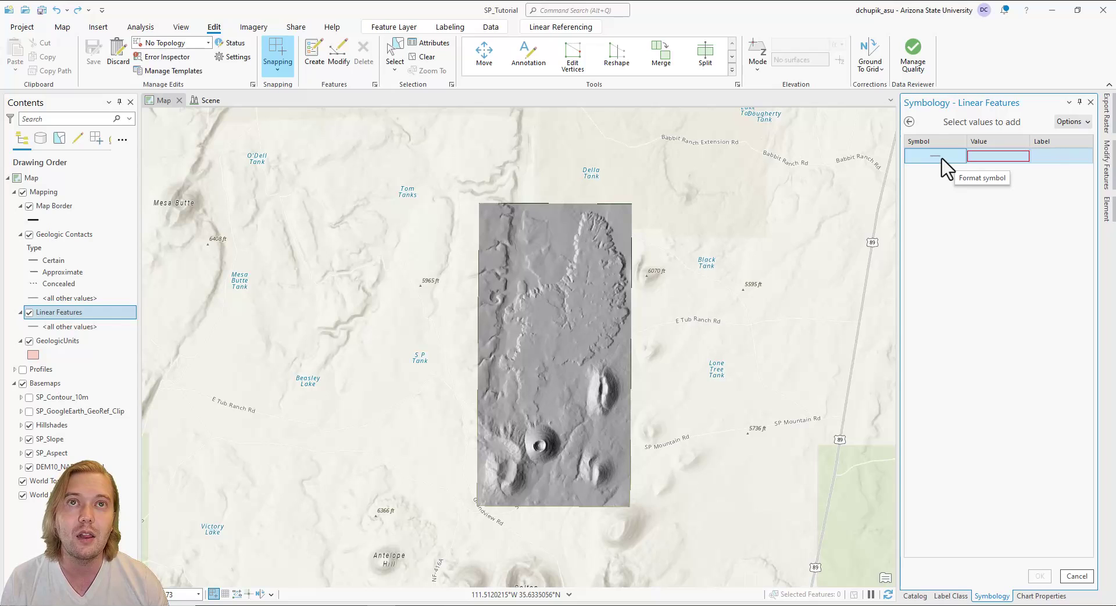
Give the new row normal fault symbol 02.02.01, found by searching 'normal fault', and value Normal Certain
{"action": "left_click", "coordinate": [943, 164]}
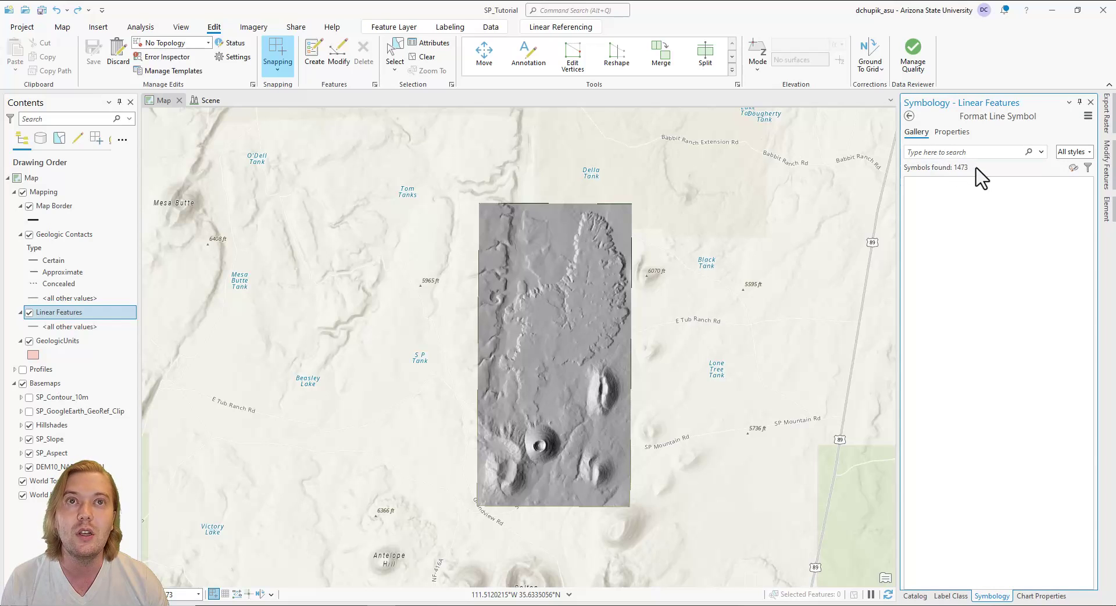
{"action": "type", "text": "no"}
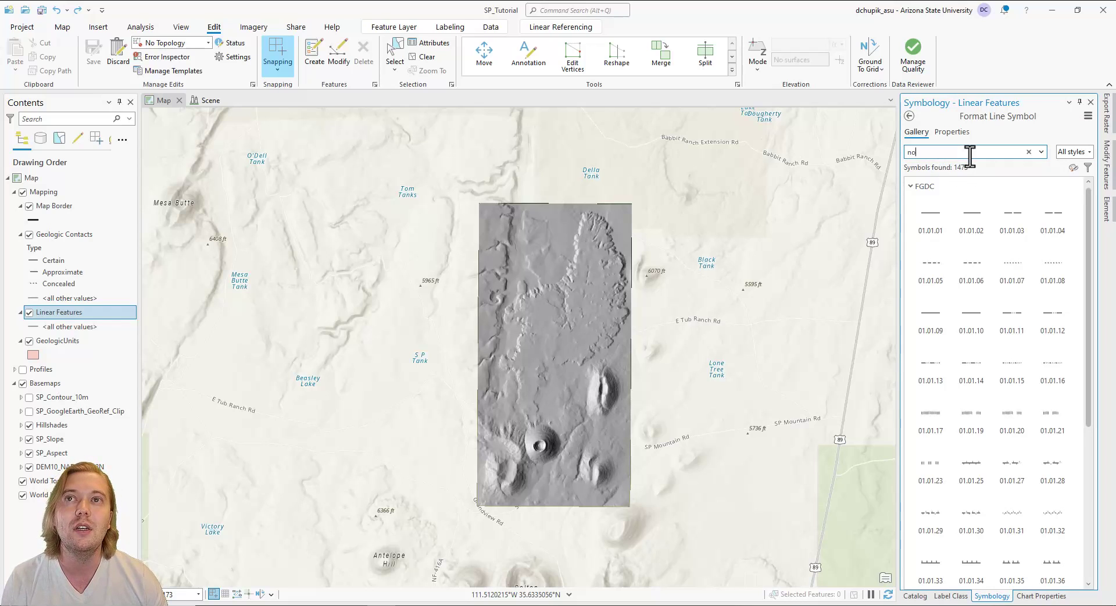
{"action": "type", "text": "rmal fault"}
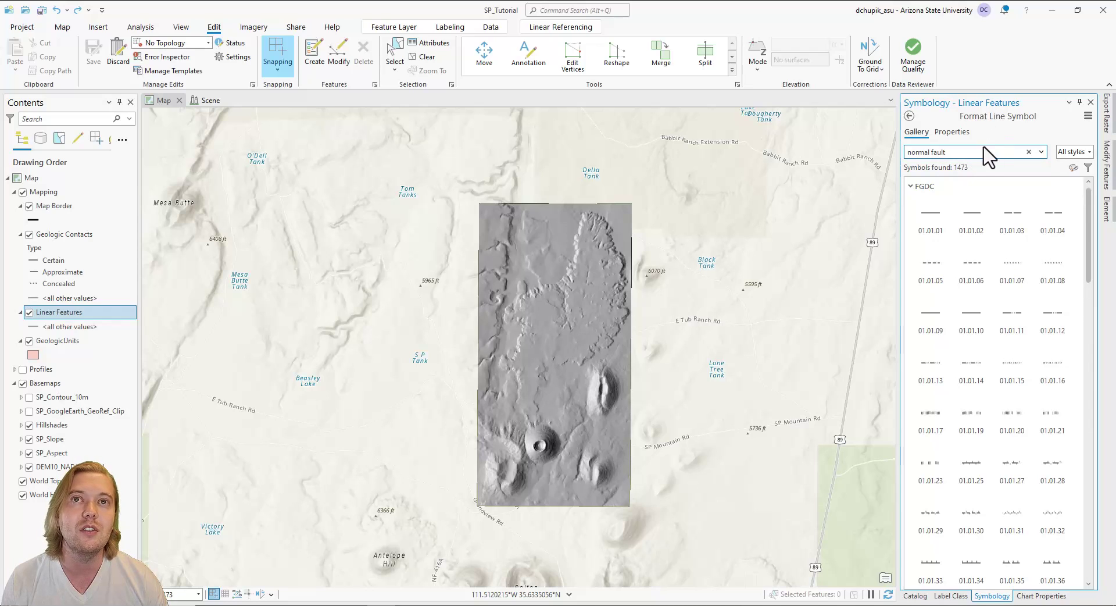
{"action": "key", "text": "Return"}
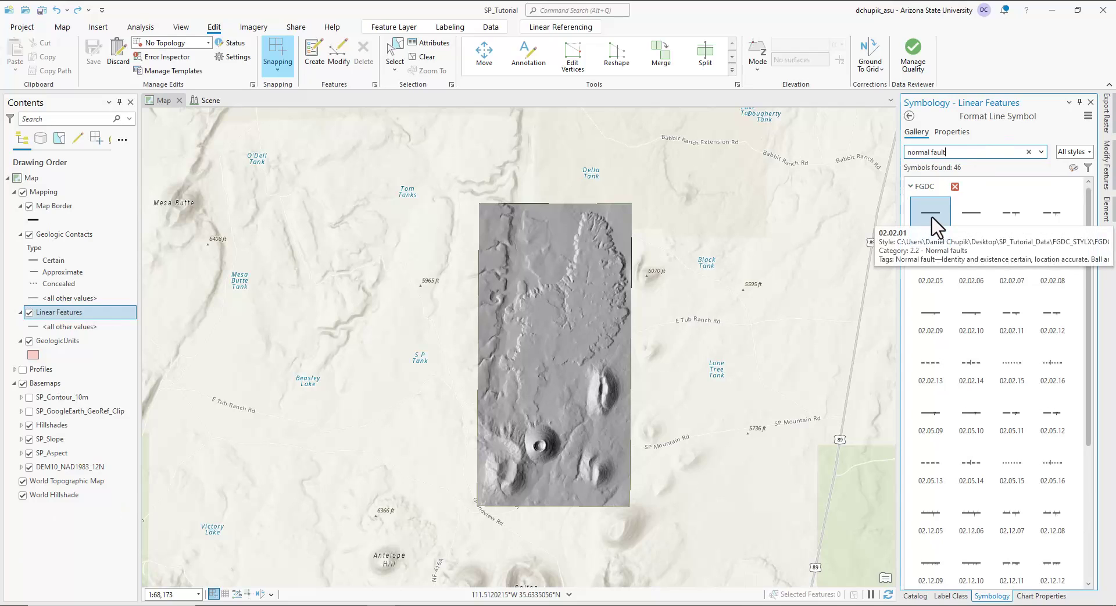
{"action": "left_click", "coordinate": [932, 224]}
{"action": "left_click", "coordinate": [996, 157]}
{"action": "type", "text": "N"}
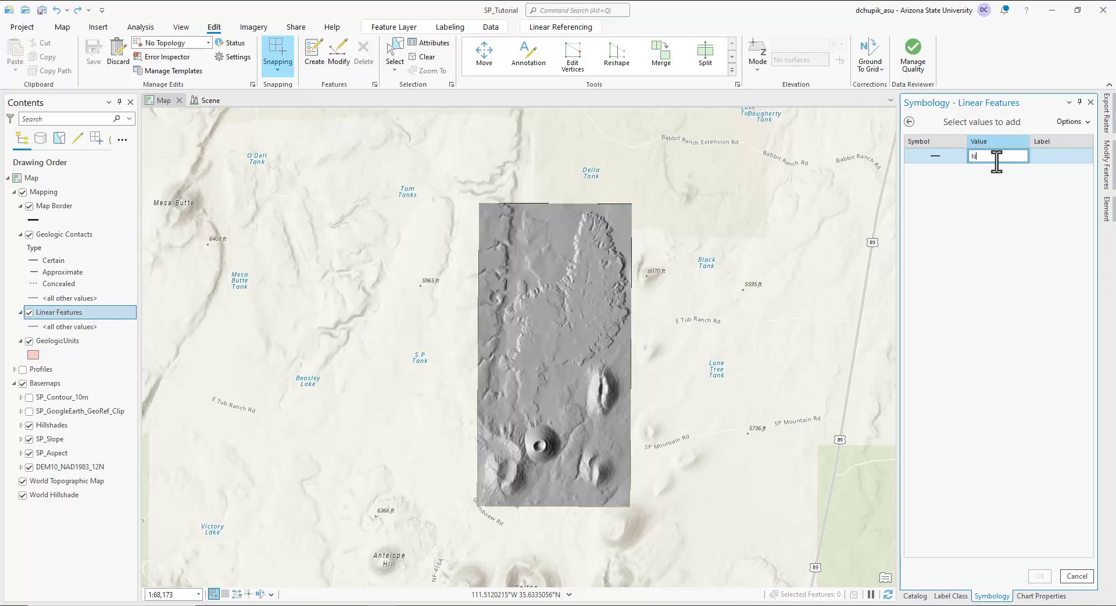
{"action": "type", "text": "ormal Certain"}
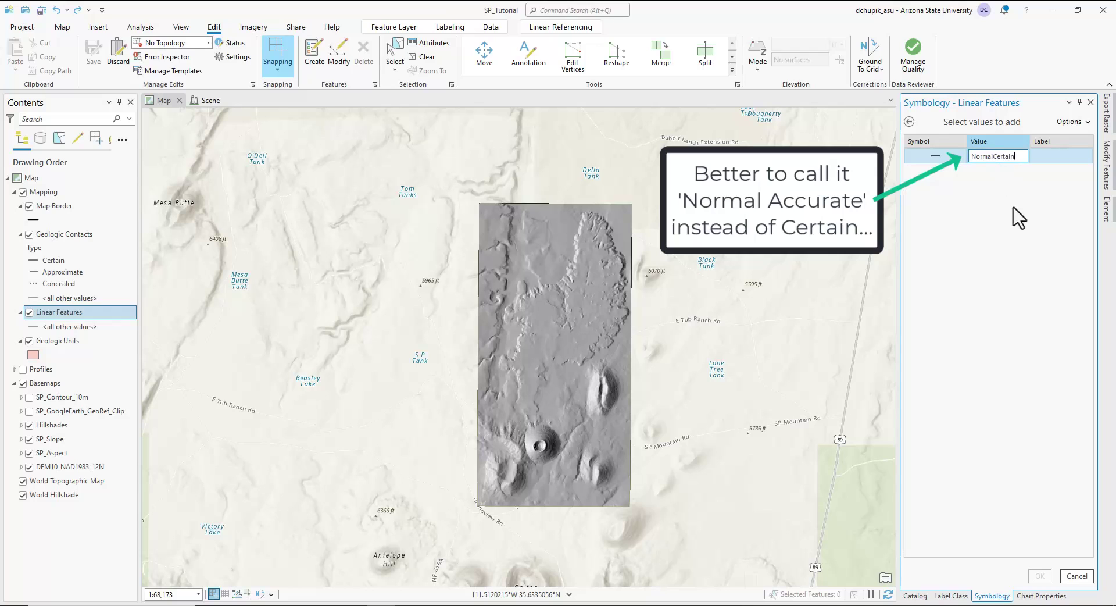
{"action": "left_click", "coordinate": [1060, 160]}
Select the NormalCertain, NormalApproximate and NormalConcealed values and apply them to Linear Features
{"action": "left_click", "coordinate": [1072, 123]}
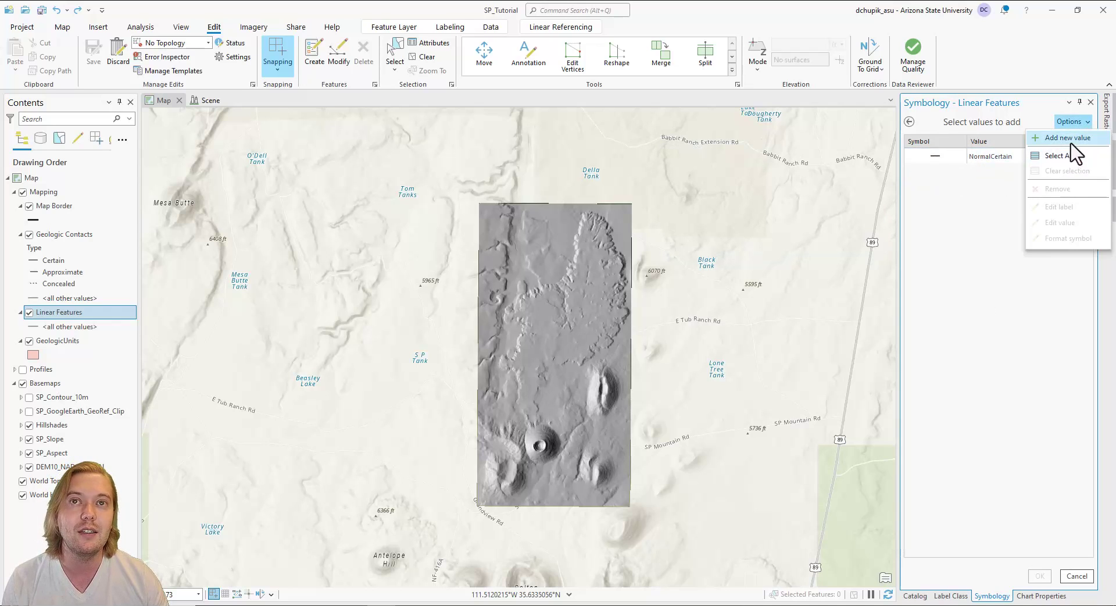
{"action": "left_click", "coordinate": [1059, 156]}
{"action": "left_click", "coordinate": [1061, 187]}
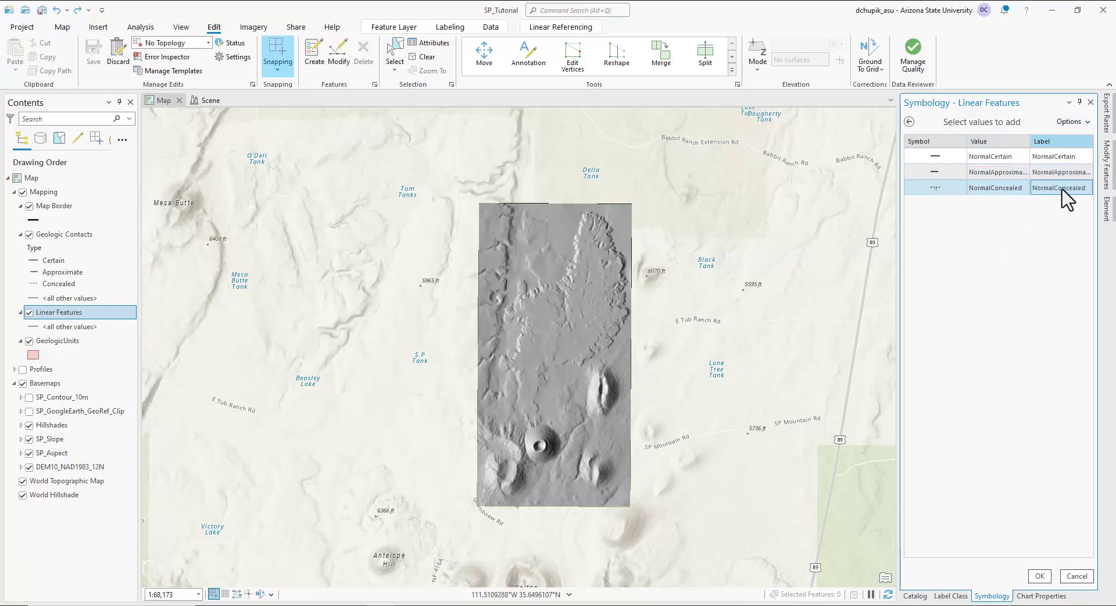
{"action": "left_click", "coordinate": [1040, 575]}
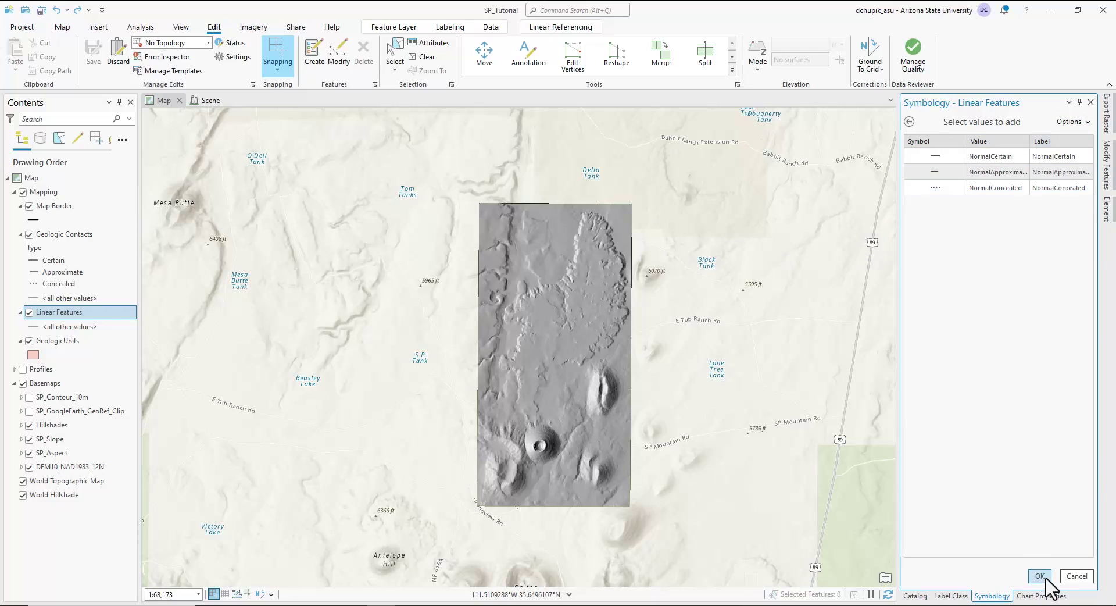
{"action": "left_click", "coordinate": [1072, 121]}
{"action": "left_click", "coordinate": [1059, 156]}
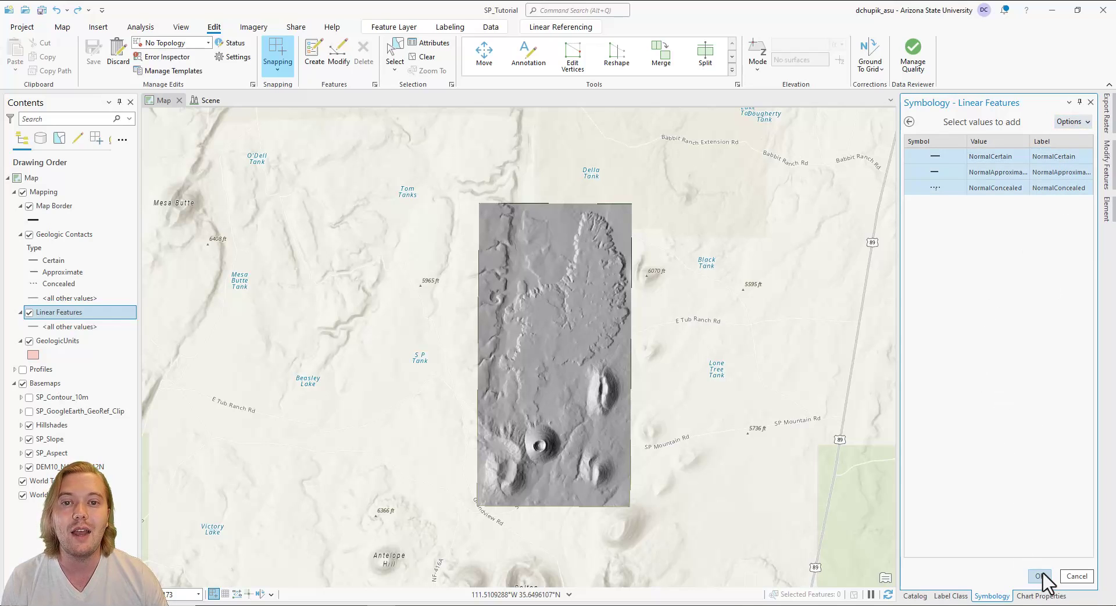
{"action": "left_click", "coordinate": [1040, 576]}
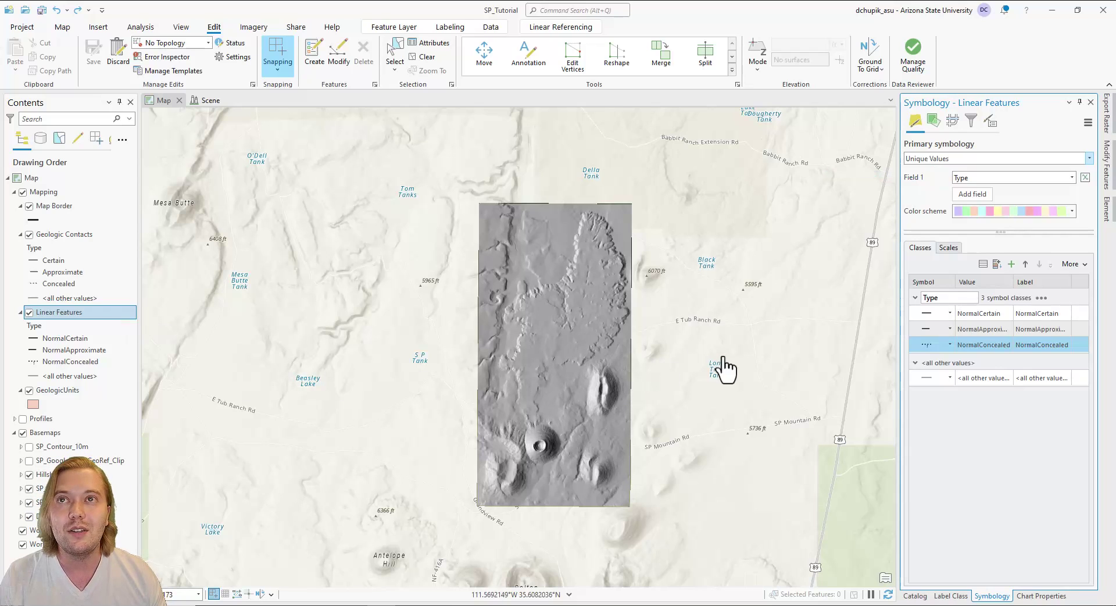
Add a blank custom value row to Linear Features and switch over to the FGDC PDF
{"action": "left_click", "coordinate": [1012, 265]}
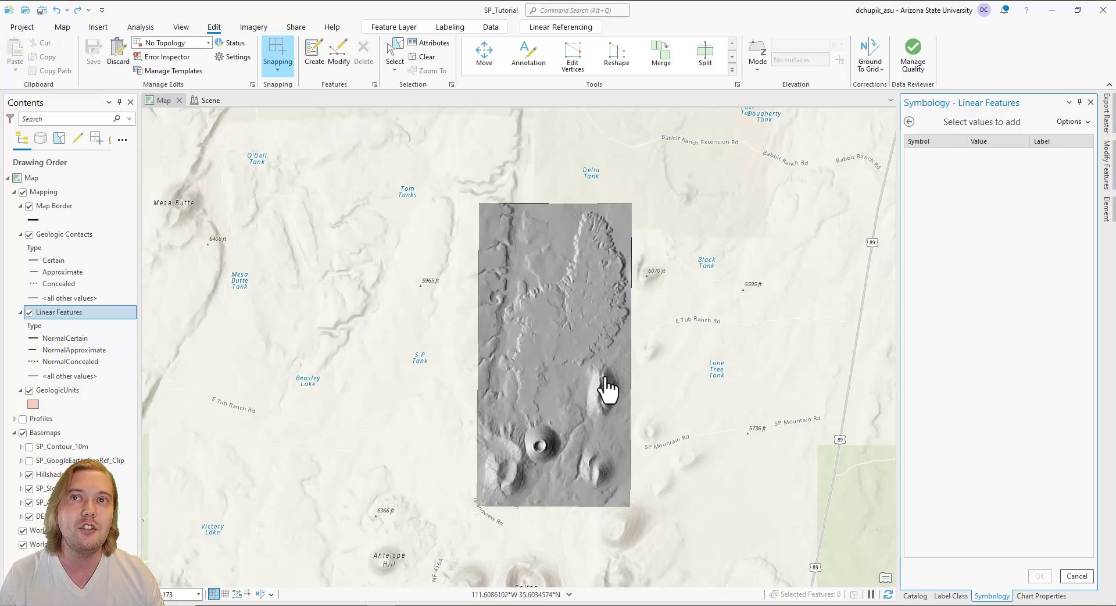
{"action": "left_click", "coordinate": [1082, 123]}
{"action": "left_click", "coordinate": [1075, 140]}
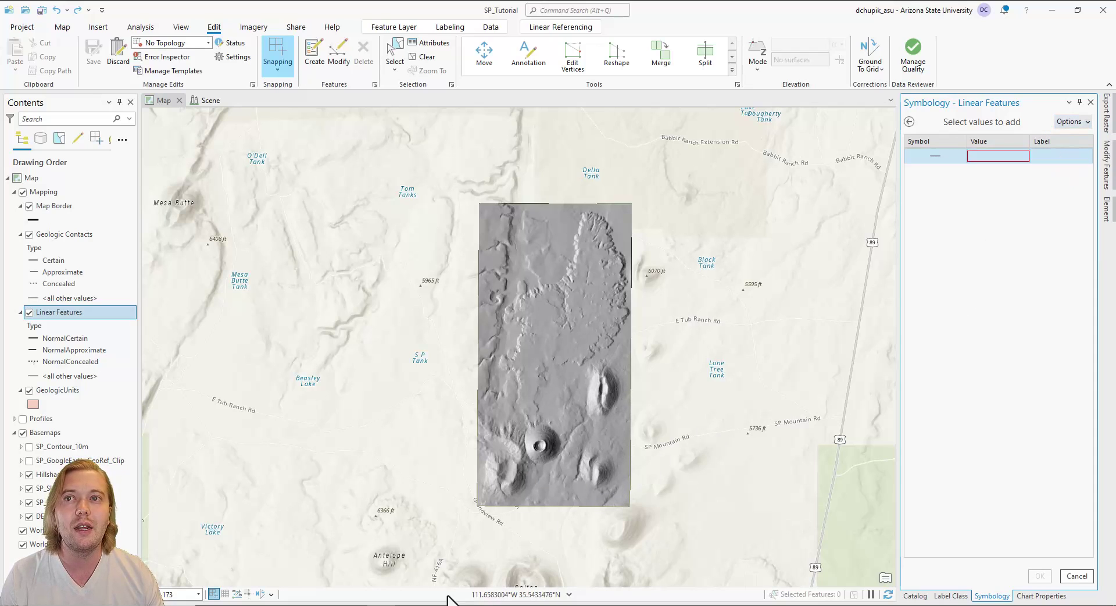
{"action": "key", "text": "alt+Tab"}
Search the FGDC PDF for 'crater' and locate rim of volcanic crater, ref 18.1, in 18—Volcanic Features
{"action": "scroll", "coordinate": [508, 246], "scroll_direction": "down", "scroll_amount": 2}
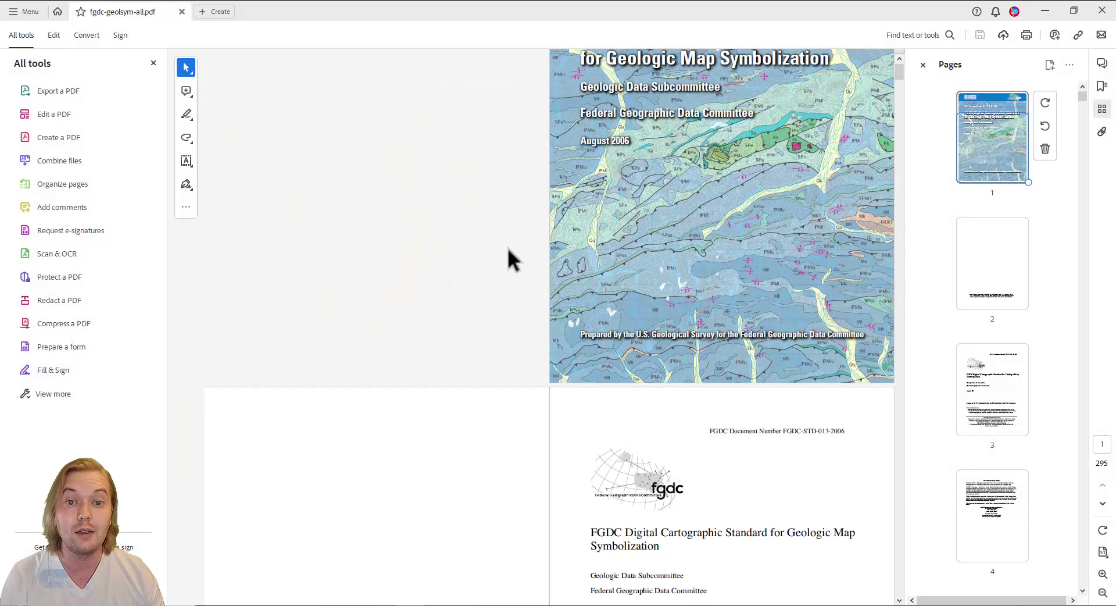
{"action": "scroll", "coordinate": [483, 266], "scroll_direction": "up", "scroll_amount": 2}
{"action": "key", "text": "ctrl+f"}
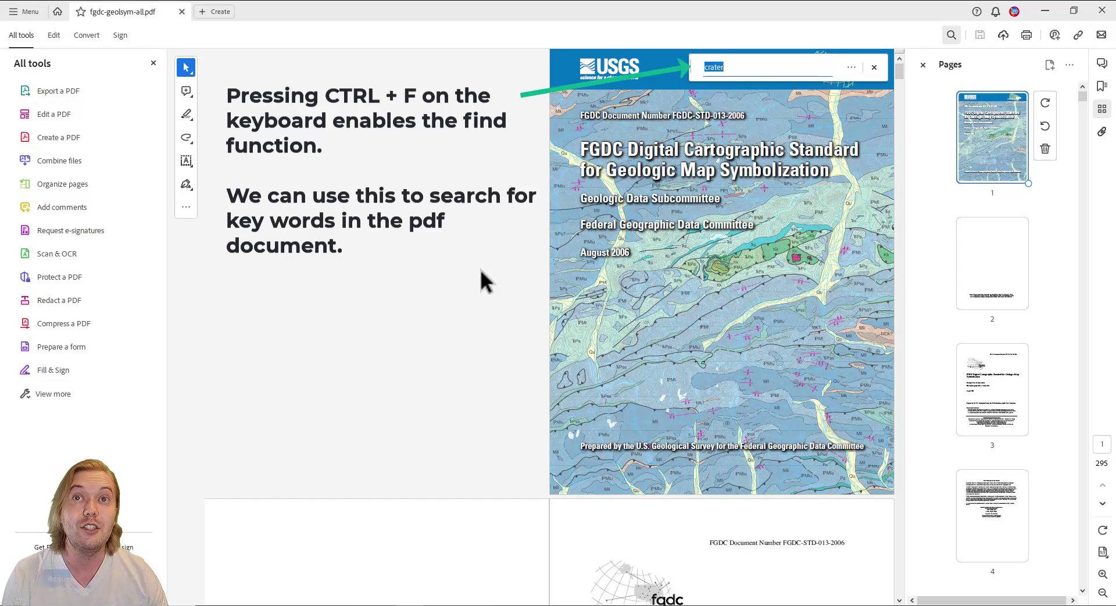
{"action": "key", "text": "Return"}
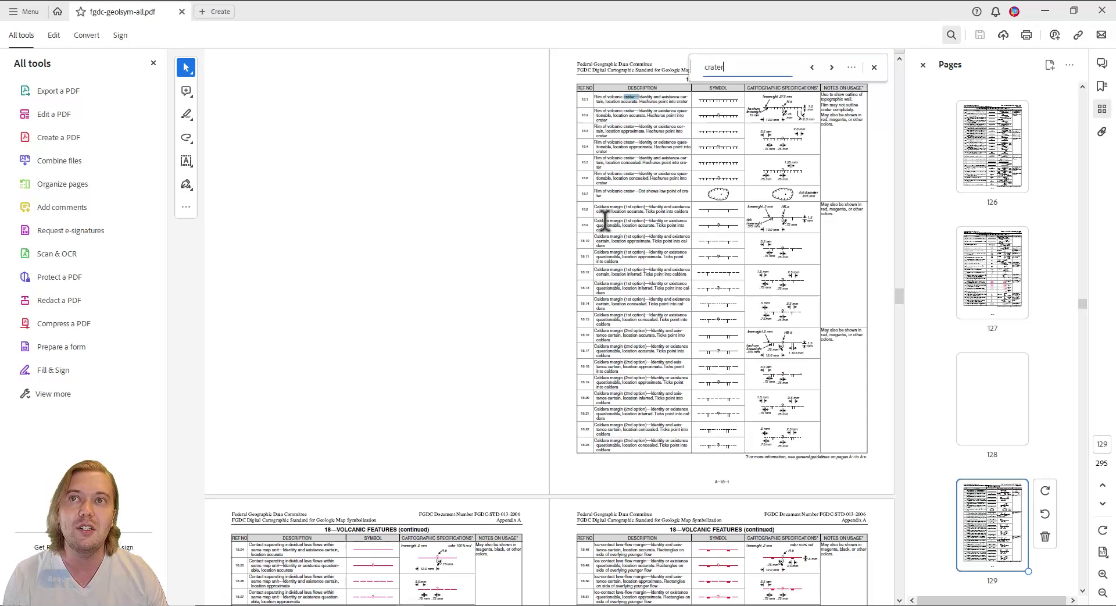
{"action": "left_click", "coordinate": [874, 67]}
{"action": "scroll", "coordinate": [738, 177], "scroll_direction": "up", "scroll_amount": 1}
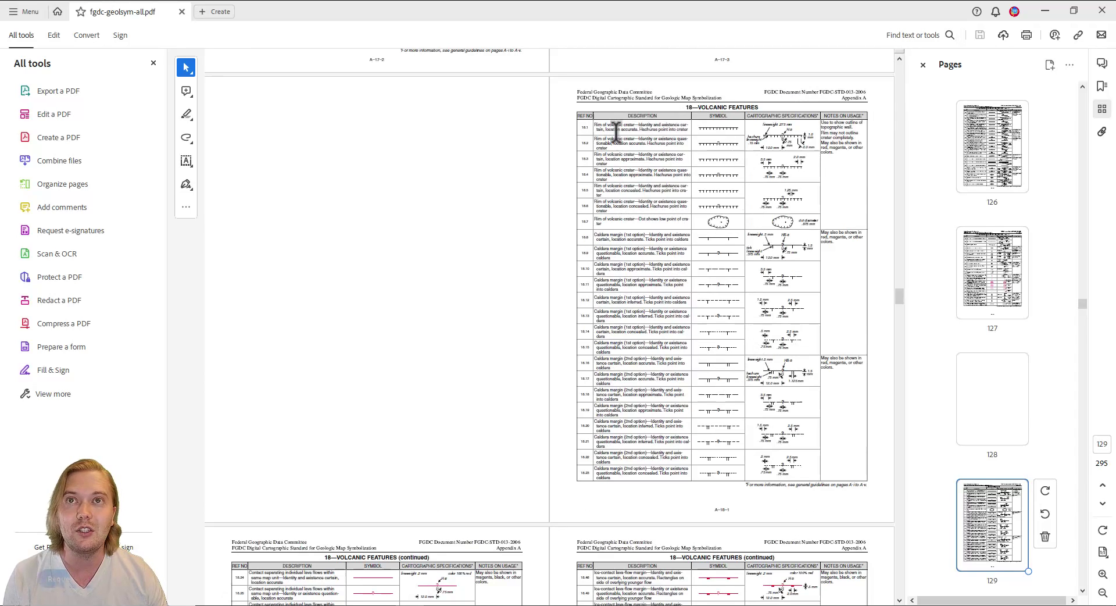
{"action": "scroll", "coordinate": [754, 213], "scroll_direction": "up", "scroll_amount": 5}
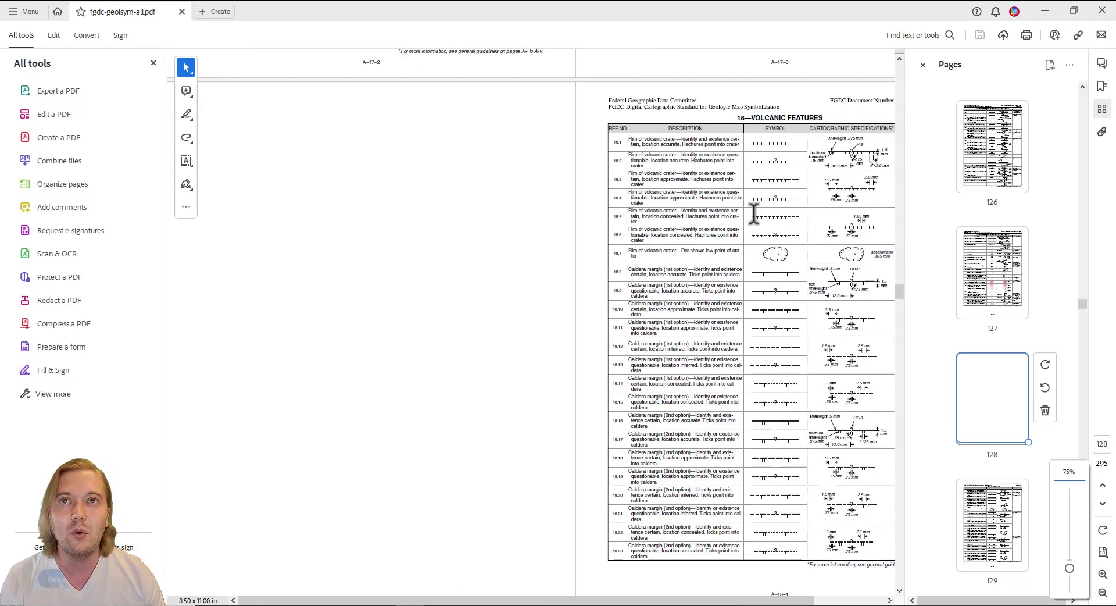
{"action": "left_click_drag", "start_coordinate": [581, 600], "coordinate": [881, 600]}
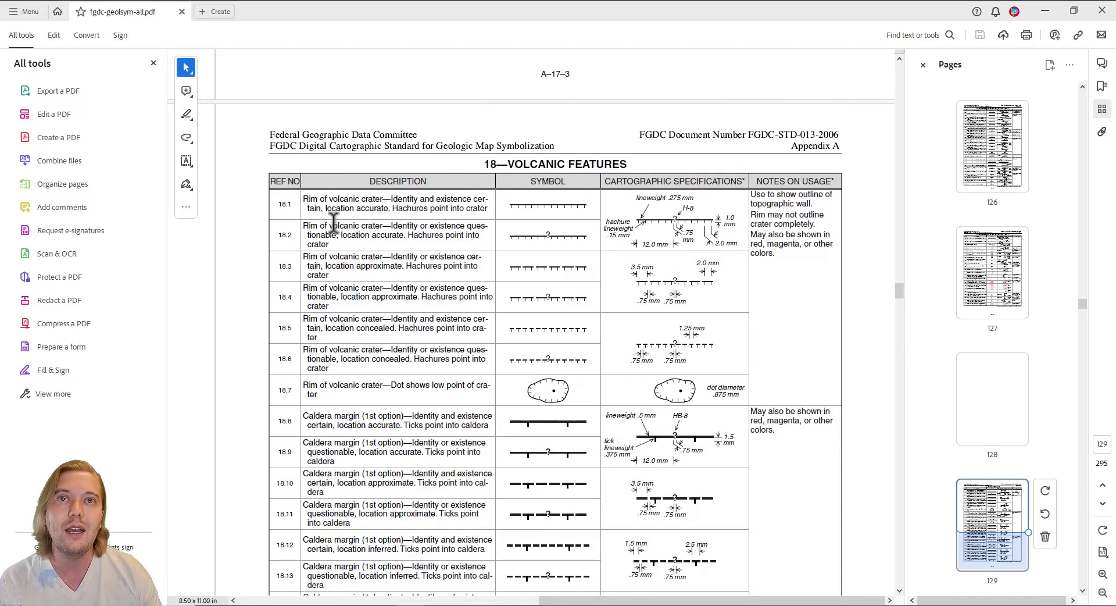
{"action": "left_click_drag", "start_coordinate": [304, 201], "coordinate": [492, 218]}
{"action": "left_click", "coordinate": [491, 218]}
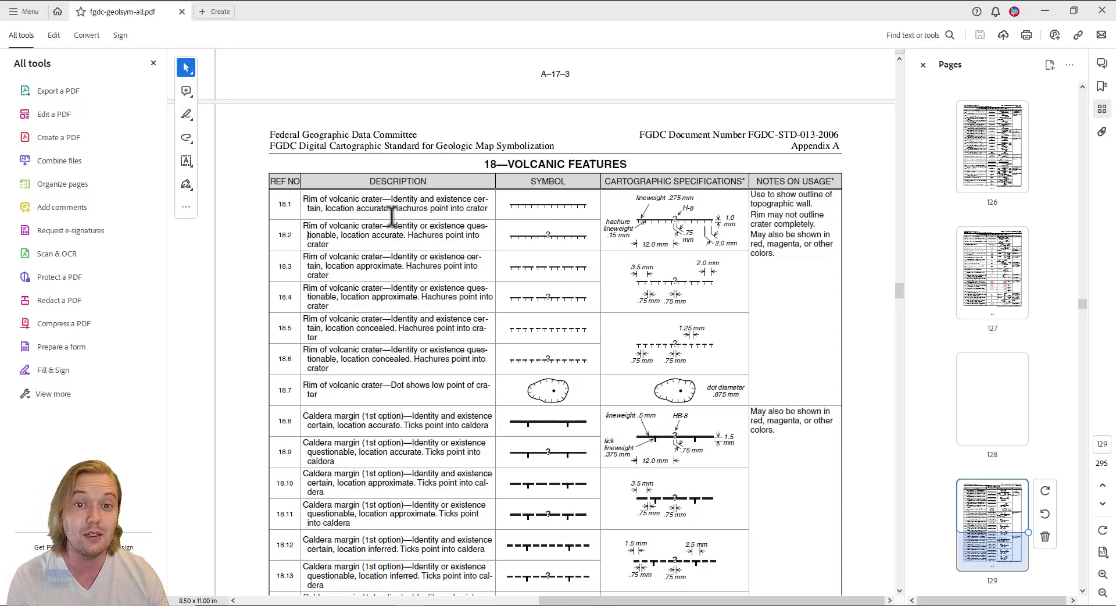
{"action": "left_click_drag", "start_coordinate": [277, 203], "coordinate": [295, 203]}
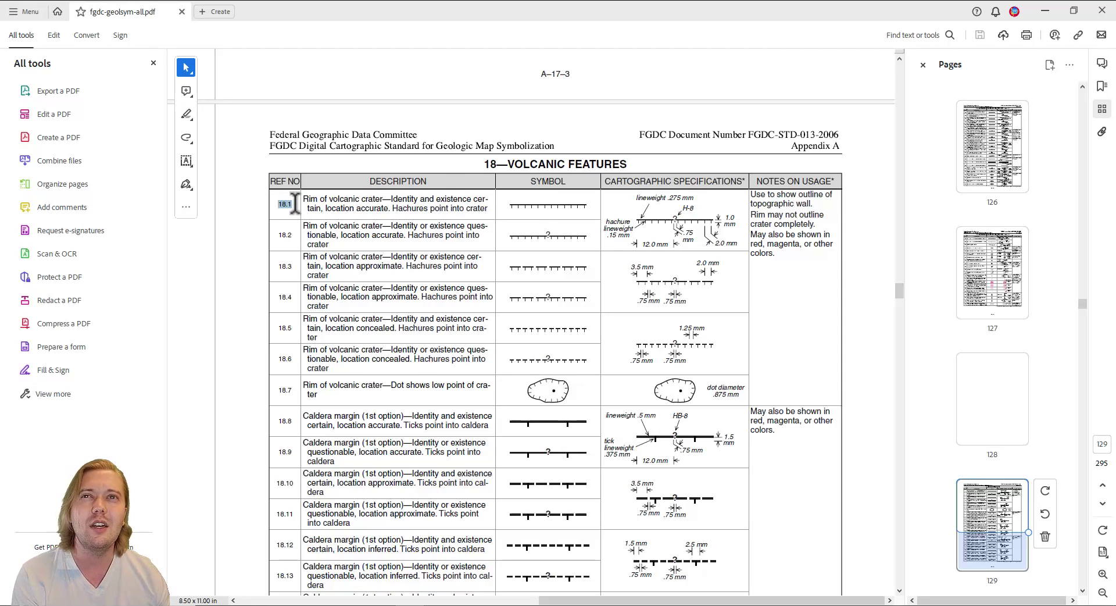
{"action": "left_click", "coordinate": [292, 205]}
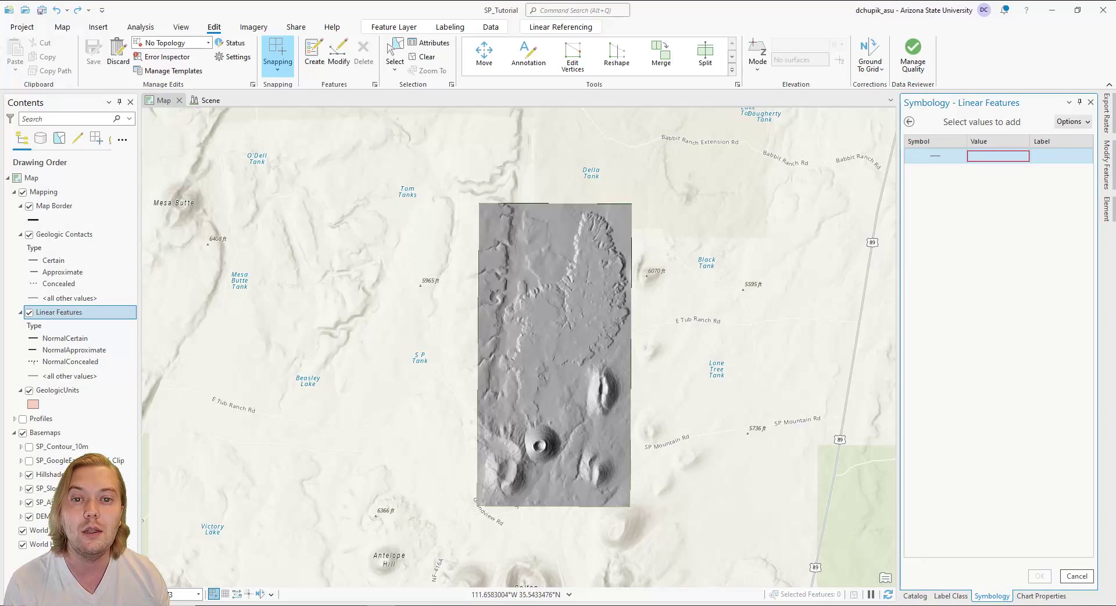
Assign the new row the FGDC crater-rim symbol 18.01 from a 'crater' search and enter CraterRim as its value
{"action": "left_click", "coordinate": [931, 157]}
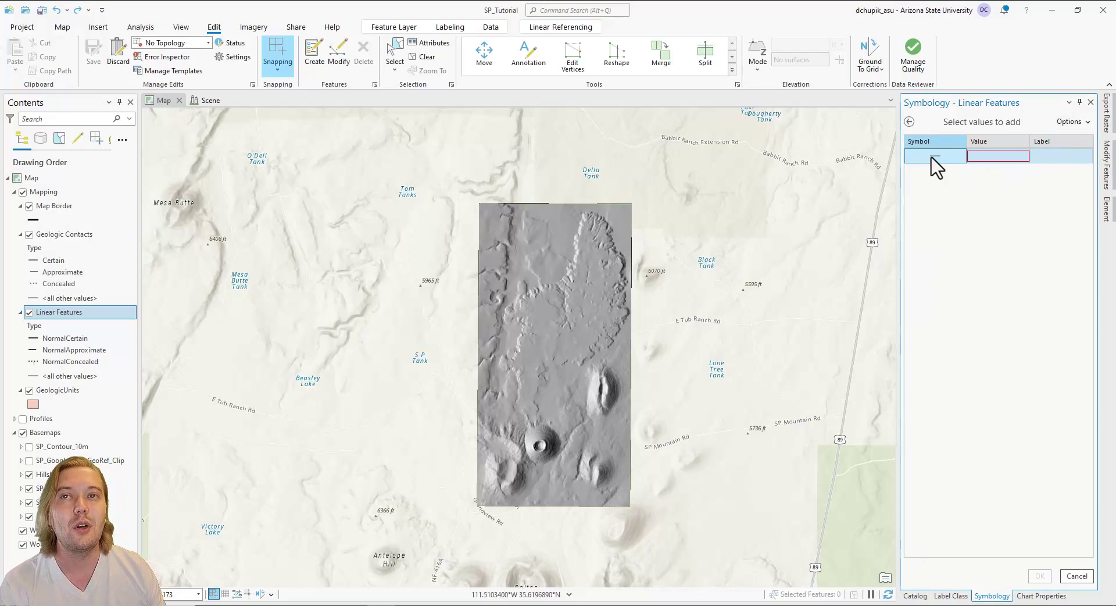
{"action": "left_click", "coordinate": [932, 157]}
{"action": "left_click", "coordinate": [943, 152]}
{"action": "type", "text": "crater"}
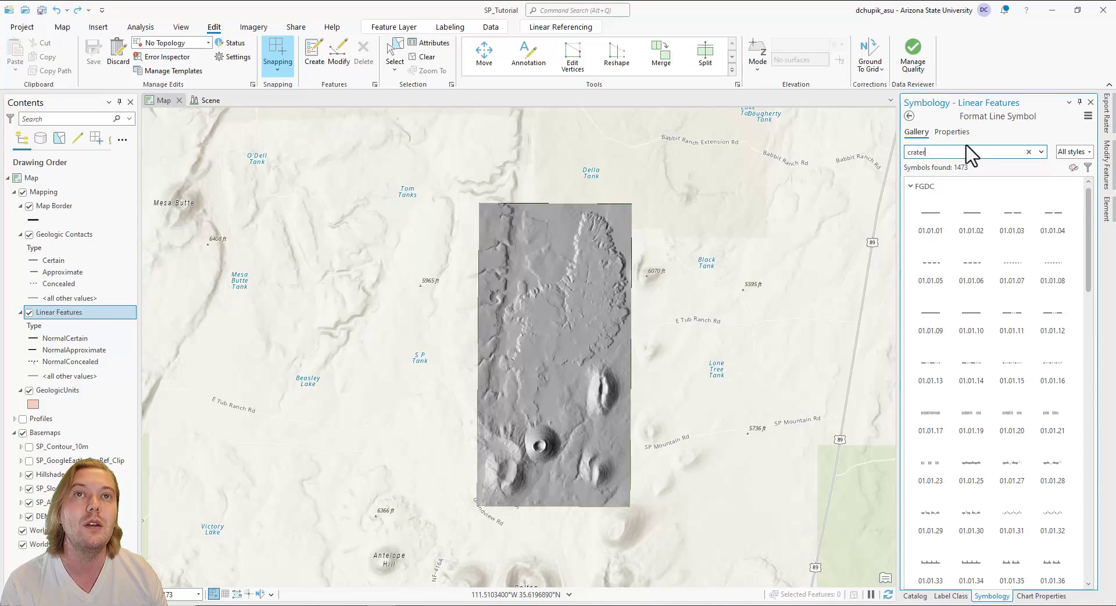
{"action": "key", "text": "Return"}
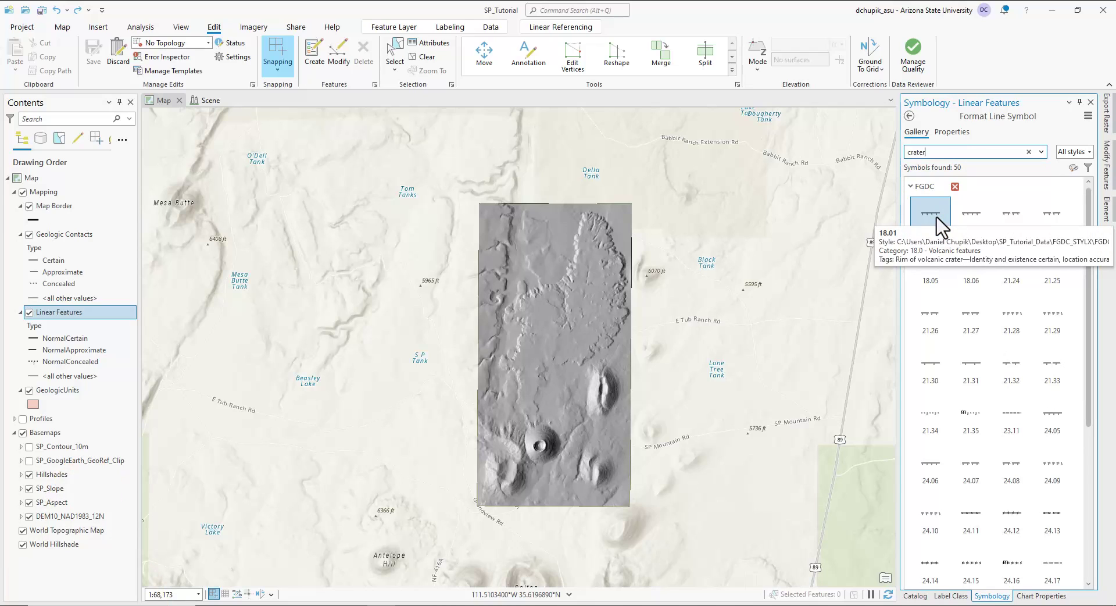
{"action": "left_click", "coordinate": [936, 218]}
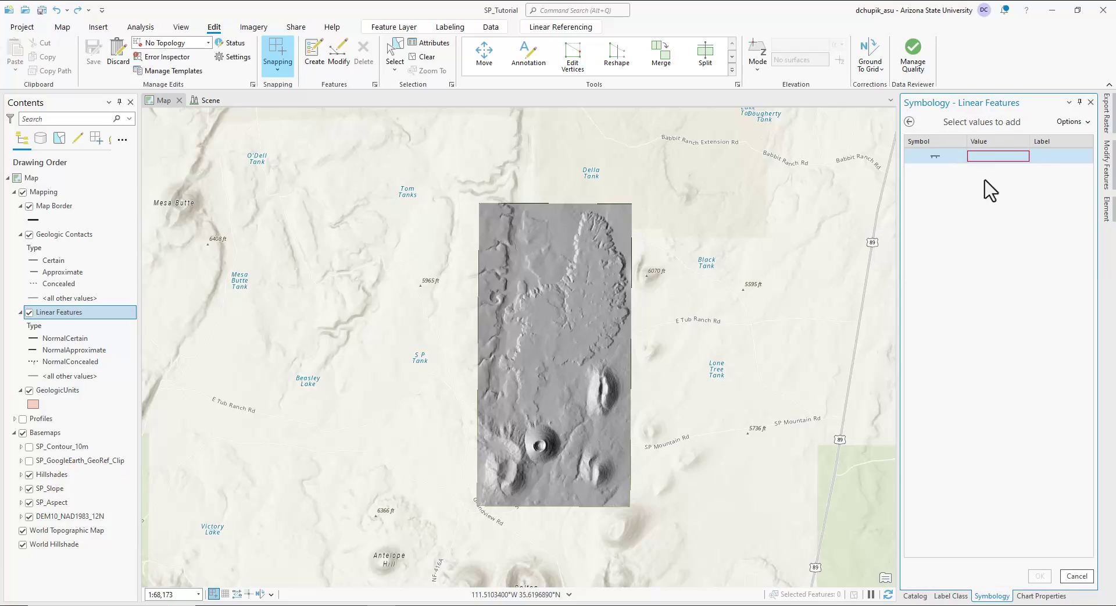
{"action": "left_click", "coordinate": [993, 156]}
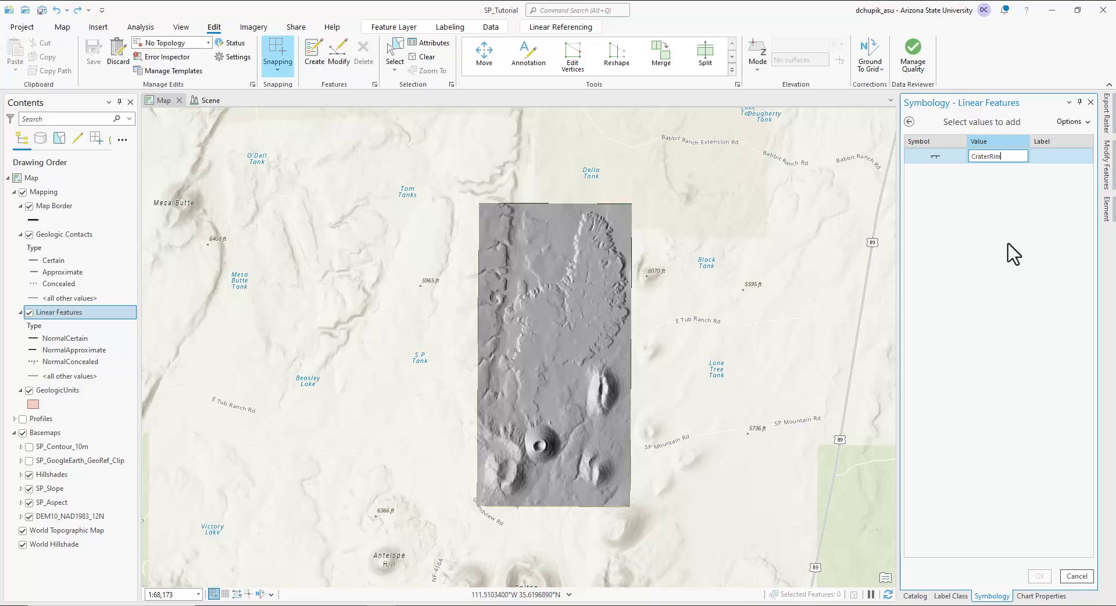
{"action": "left_click", "coordinate": [1056, 156]}
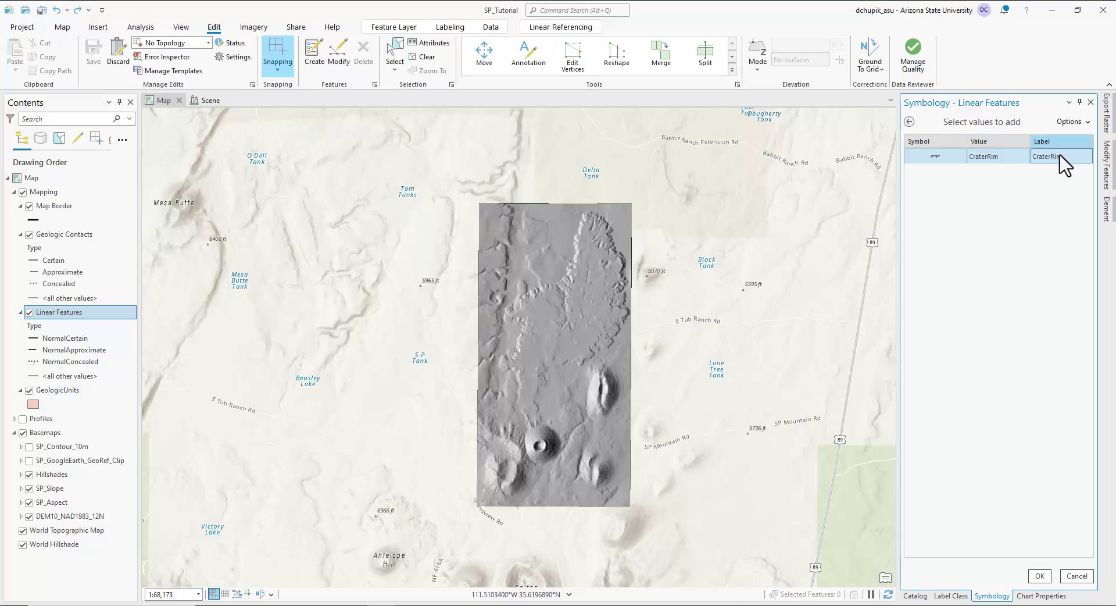
Select the CraterRim row and add it as a fourth Linear Features class
{"action": "left_click", "coordinate": [1039, 575]}
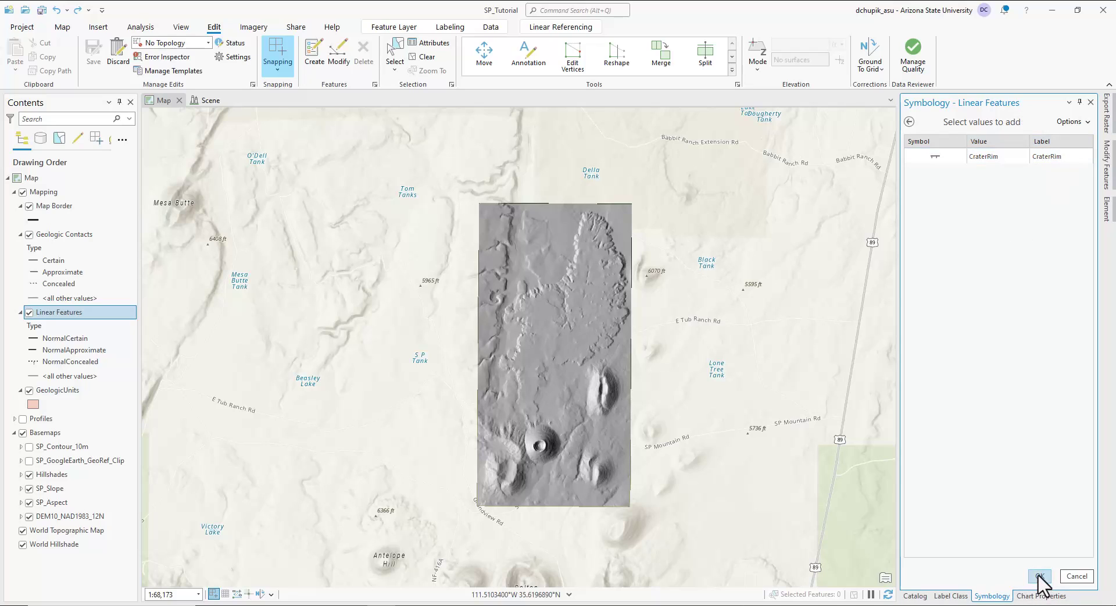
{"action": "left_click", "coordinate": [1083, 127]}
{"action": "left_click", "coordinate": [1071, 158]}
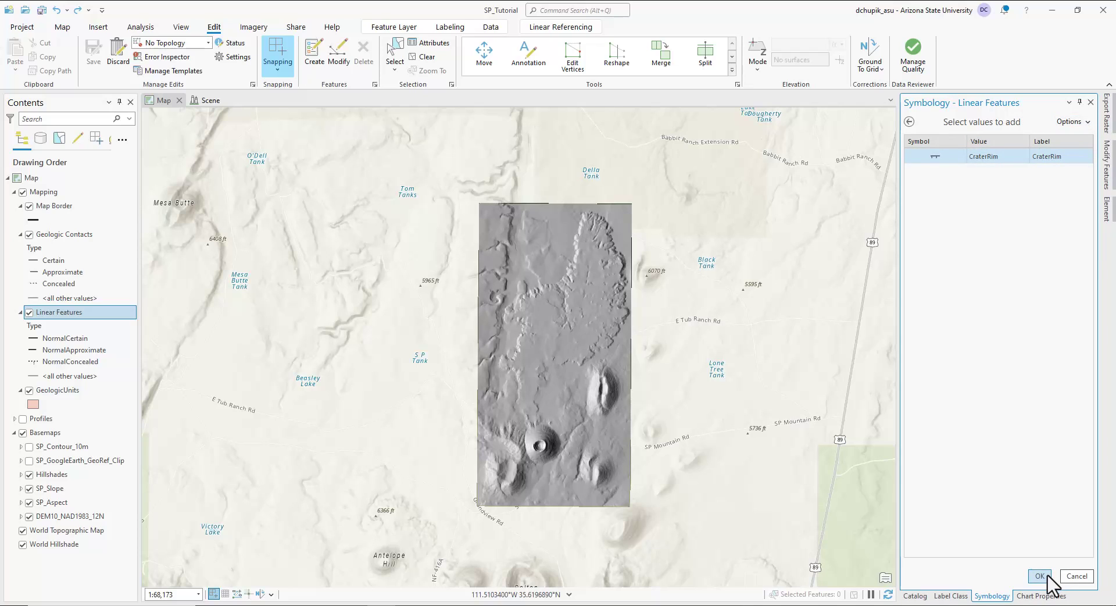
{"action": "left_click", "coordinate": [1039, 575]}
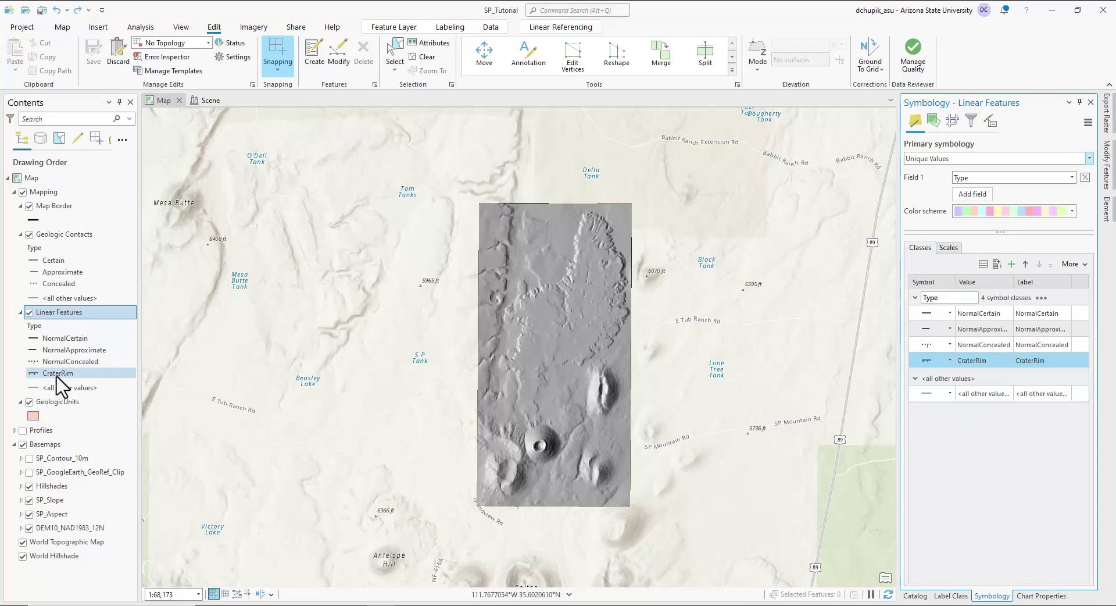
Open the symbology settings for the GeologicUnits layer
{"action": "left_click", "coordinate": [65, 403]}
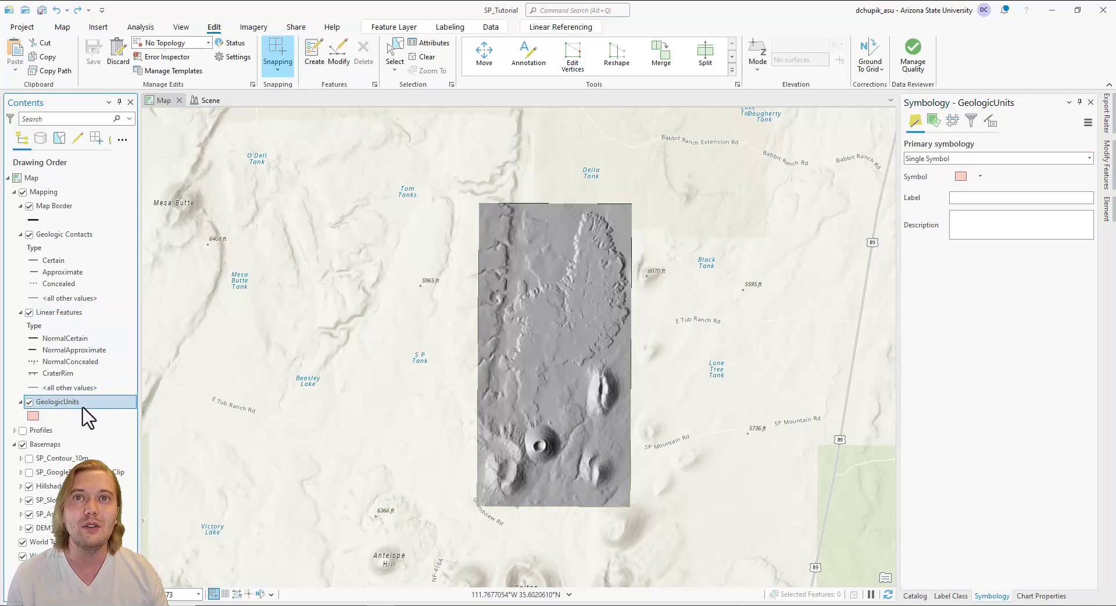
{"action": "right_click", "coordinate": [84, 407]}
{"action": "left_click", "coordinate": [144, 352]}
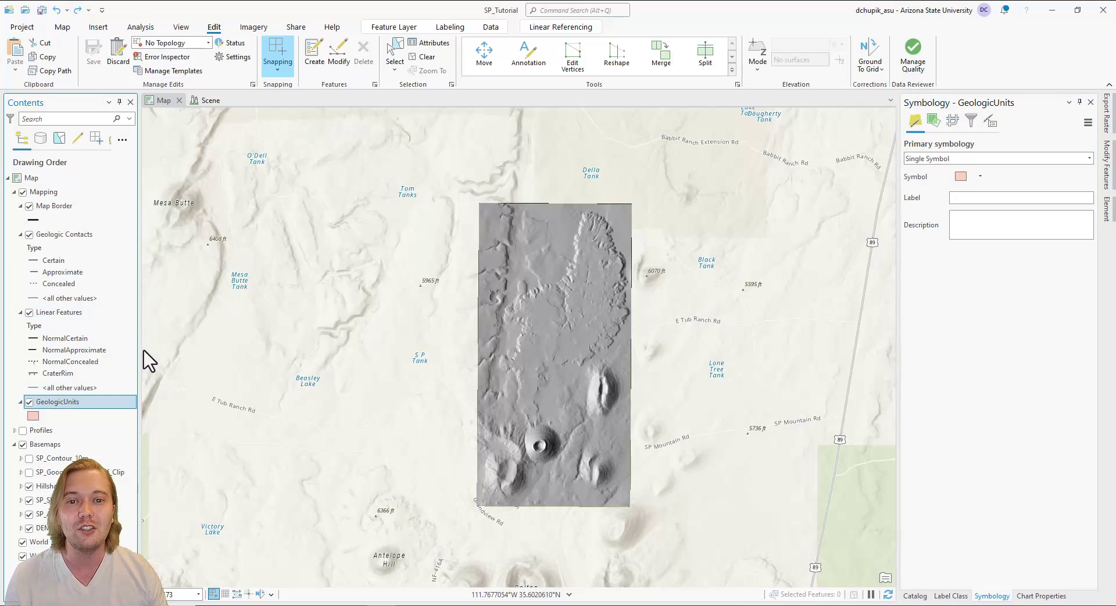